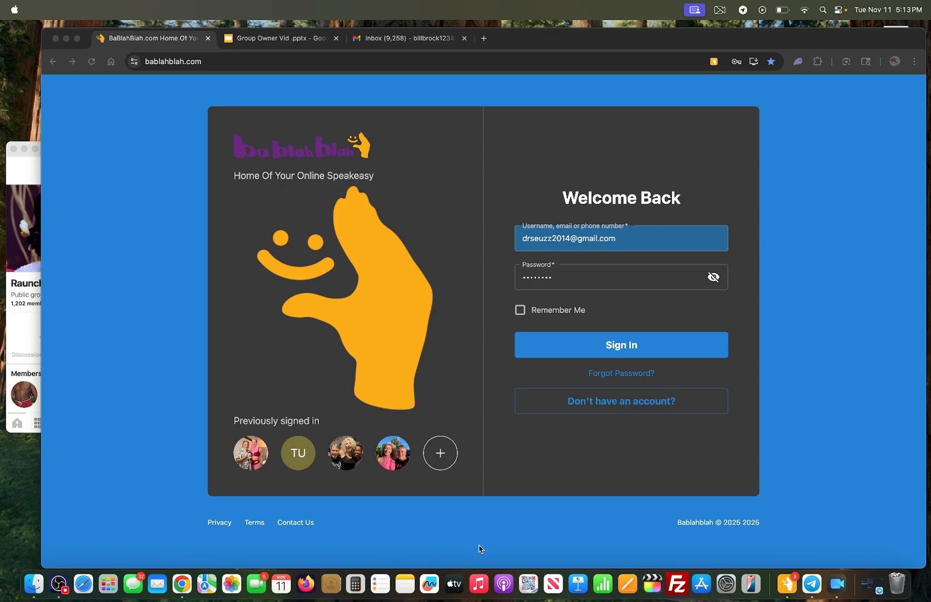
Step: Check the invite-link slide in the Group Owner Vid presentation, then sign in to BaBlahBlah
click(285, 39)
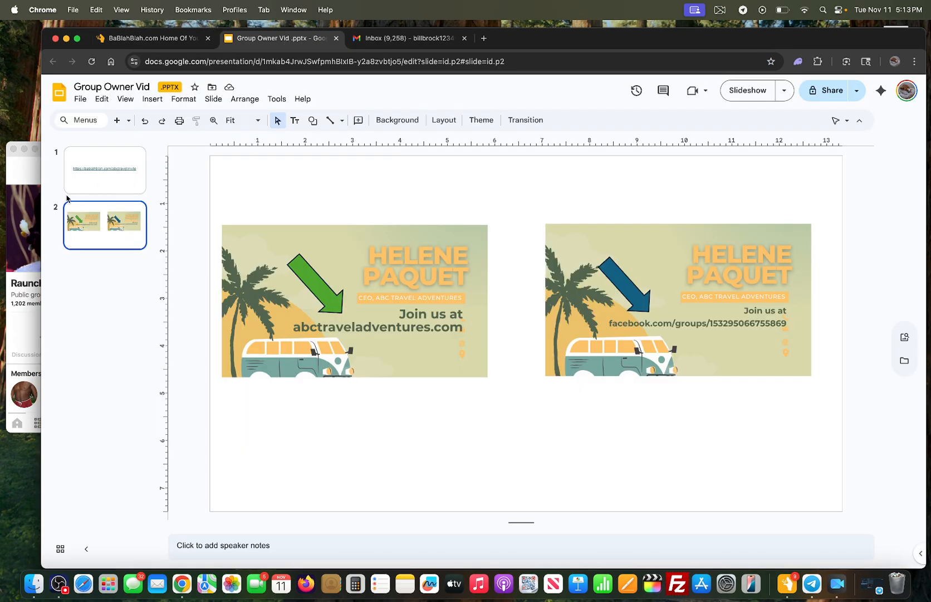
click(86, 177)
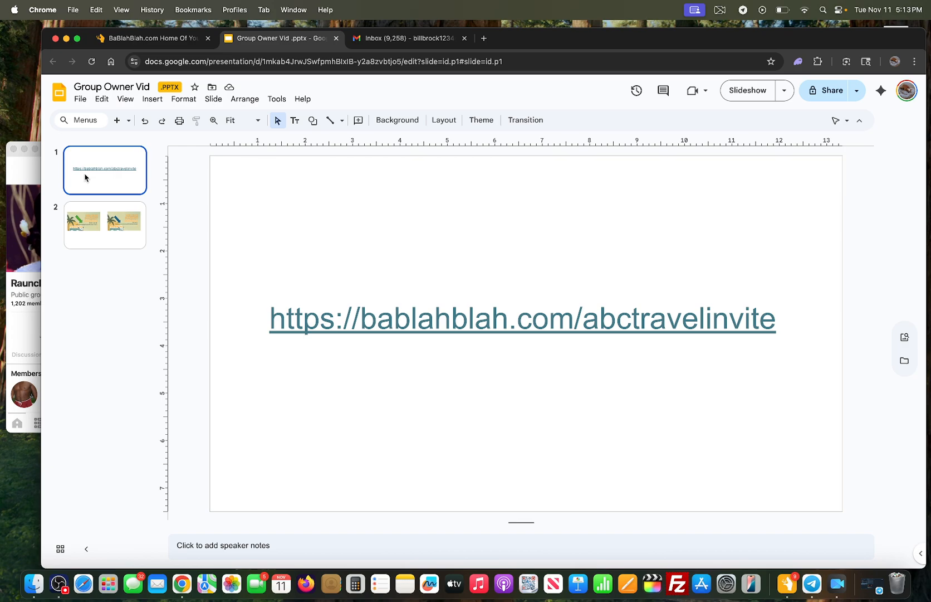
click(160, 37)
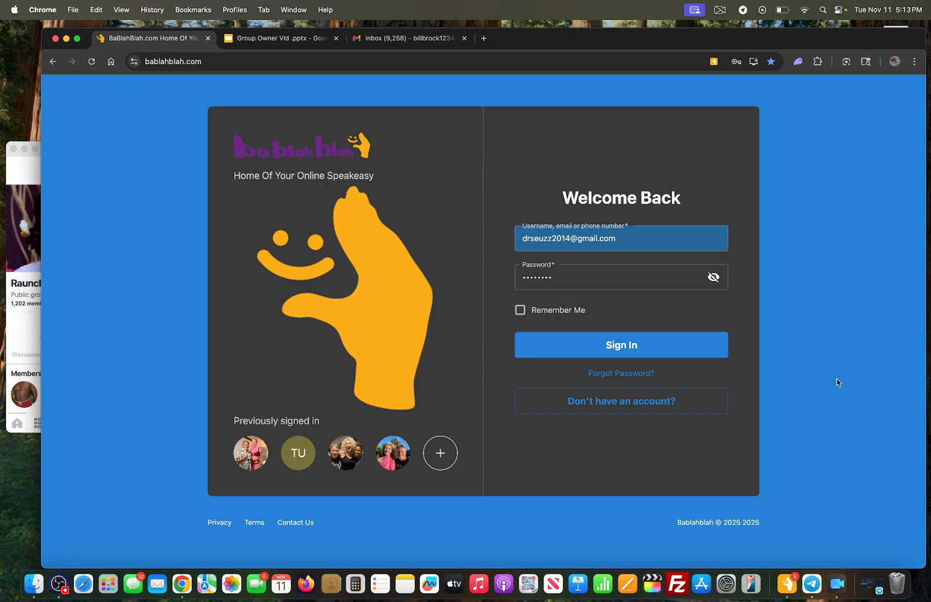
click(633, 346)
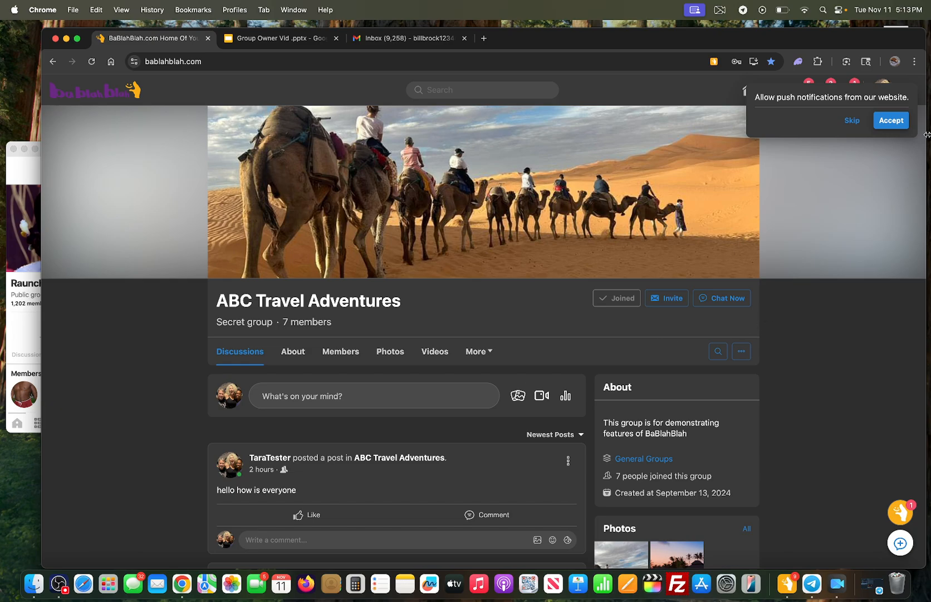
Step: Accept push notifications, then scroll the group feed and back up to the 'hello how is everyone' post
click(905, 124)
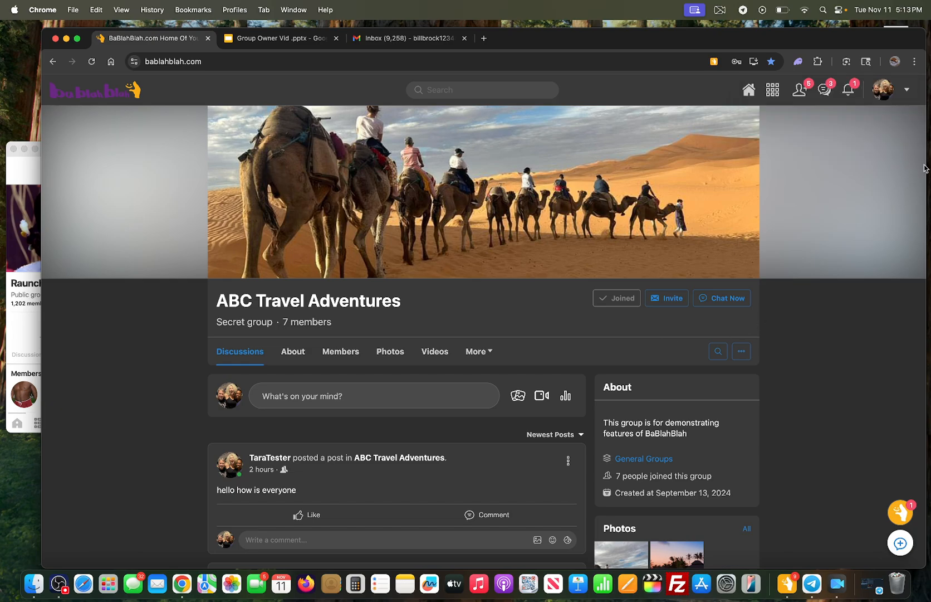
scroll(491, 365, down, 3)
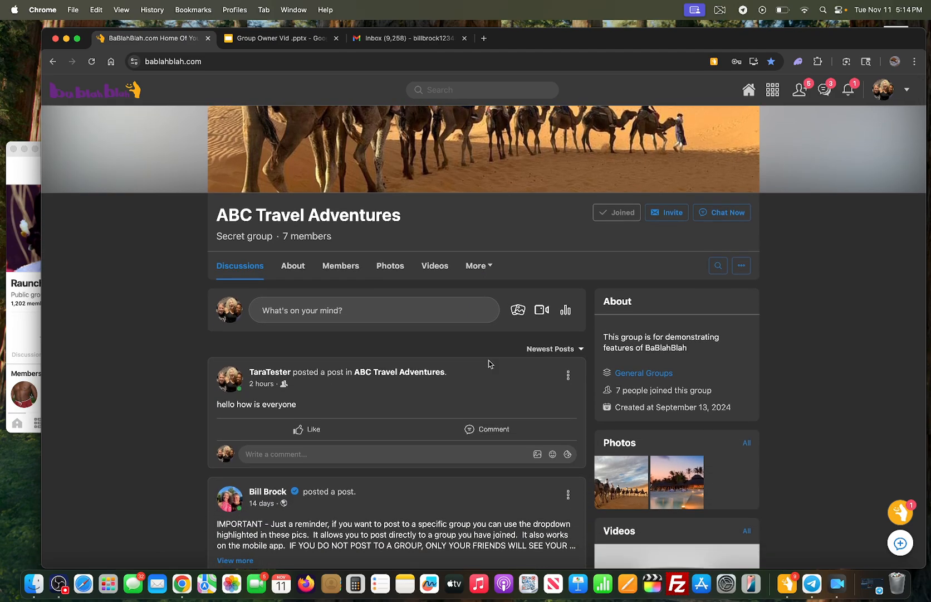
scroll(489, 364, down, 3)
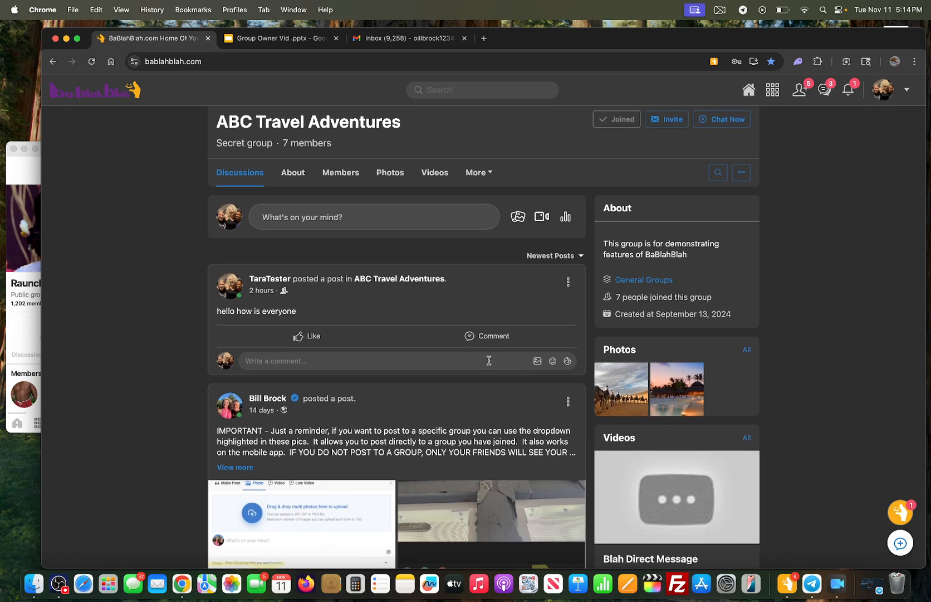
scroll(490, 361, down, 1)
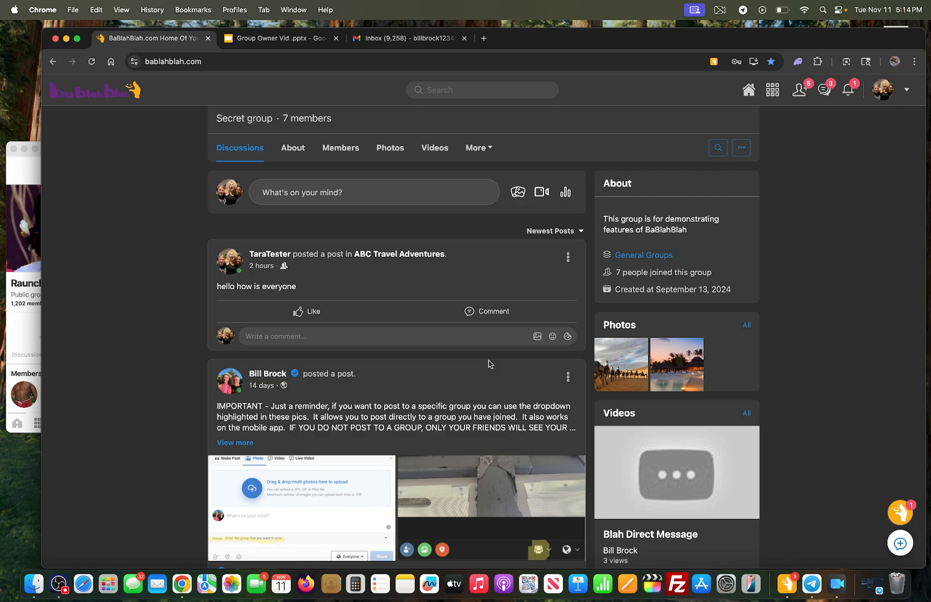
scroll(490, 364, down, 5)
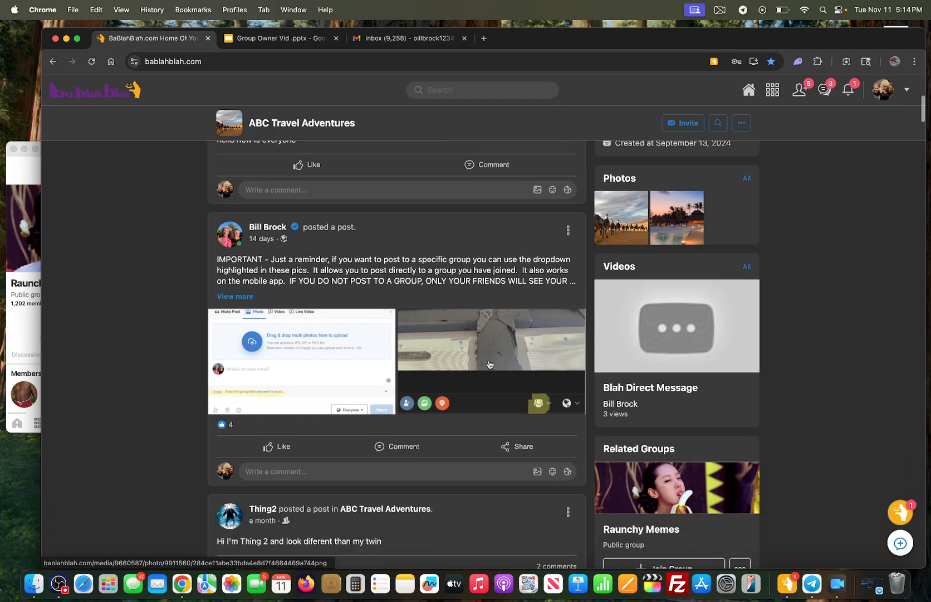
scroll(490, 364, down, 1)
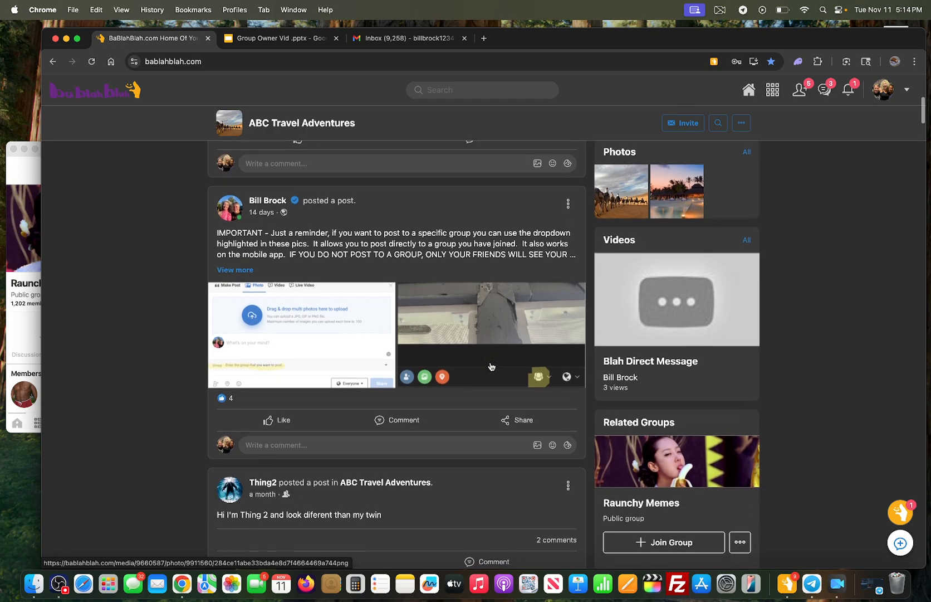
scroll(492, 366, down, 3)
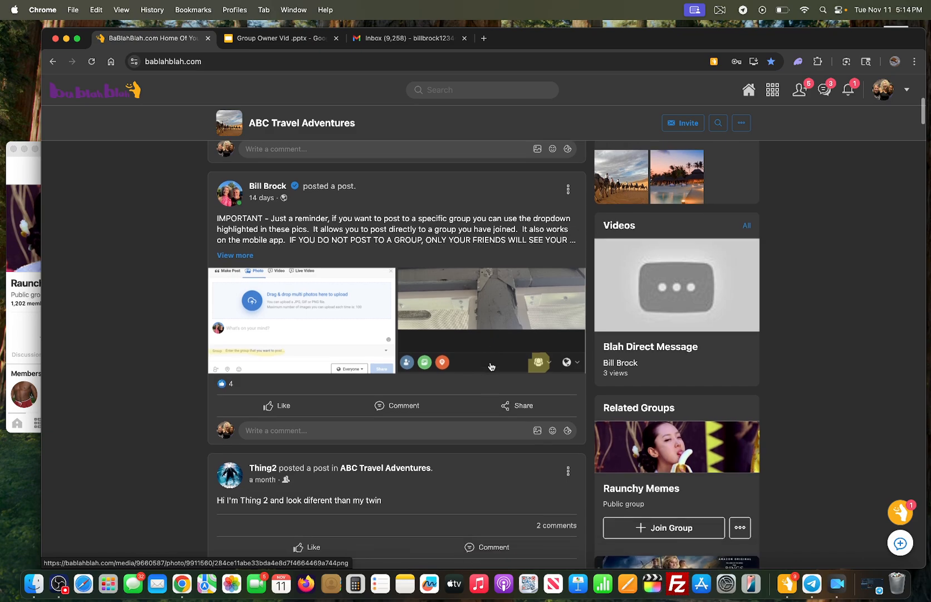
scroll(490, 366, down, 1)
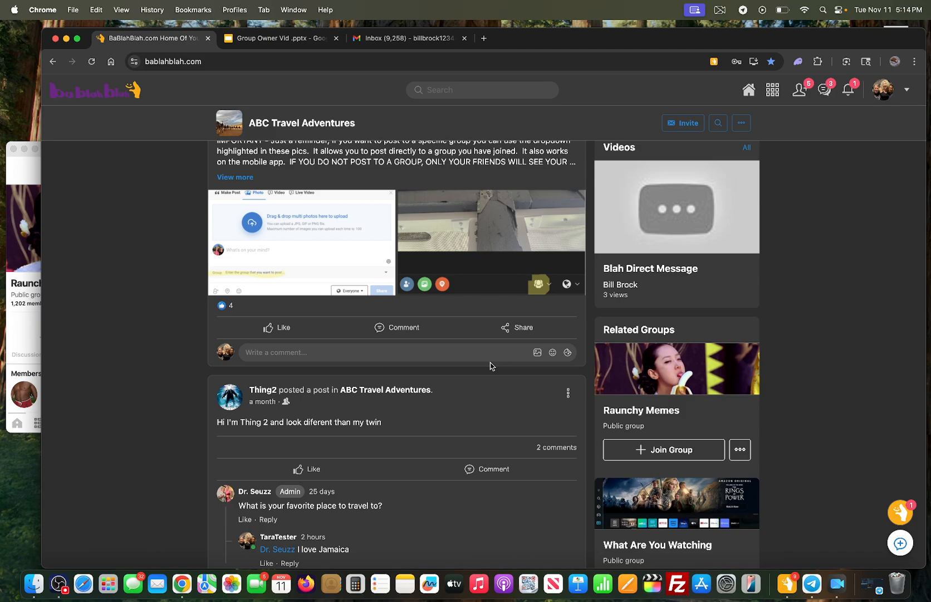
scroll(490, 366, up, 15)
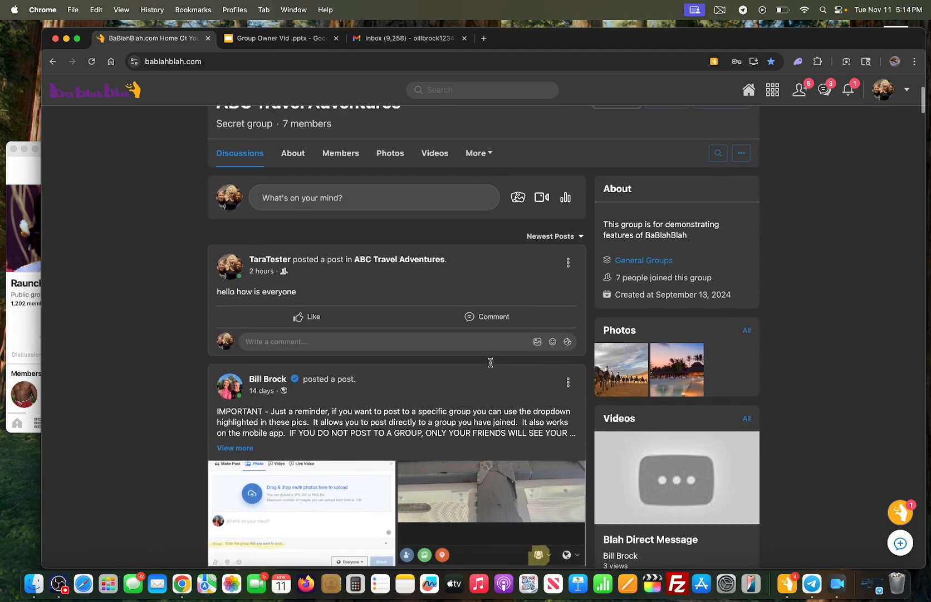
scroll(490, 366, up, 5)
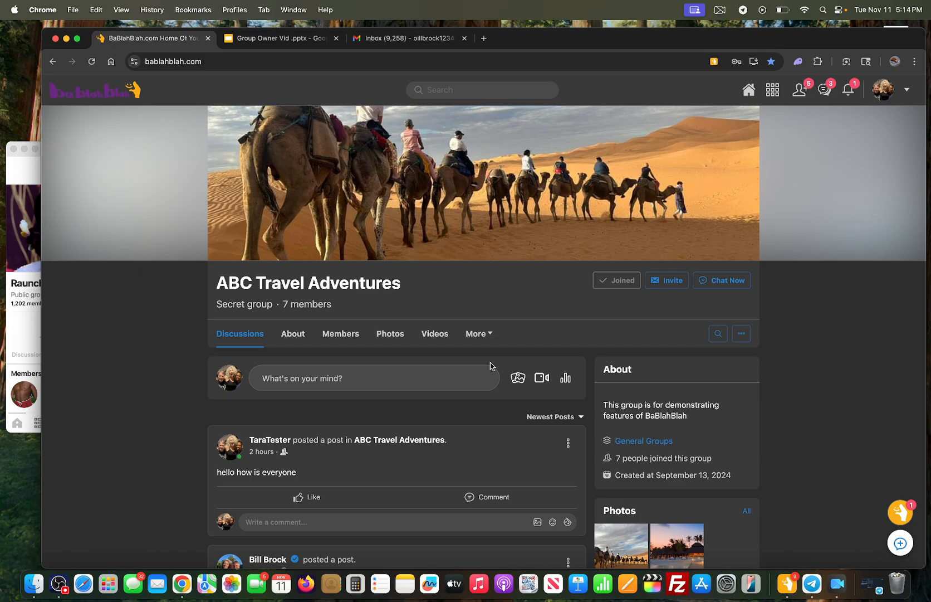
scroll(491, 366, up, 1)
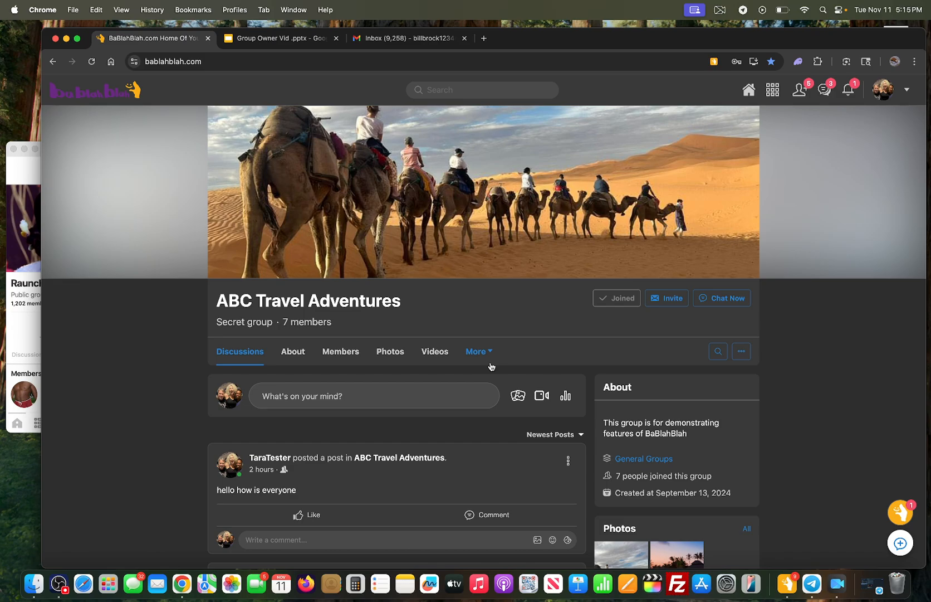
Step: Save the Basketball public group (72 members) as the default home page
click(908, 90)
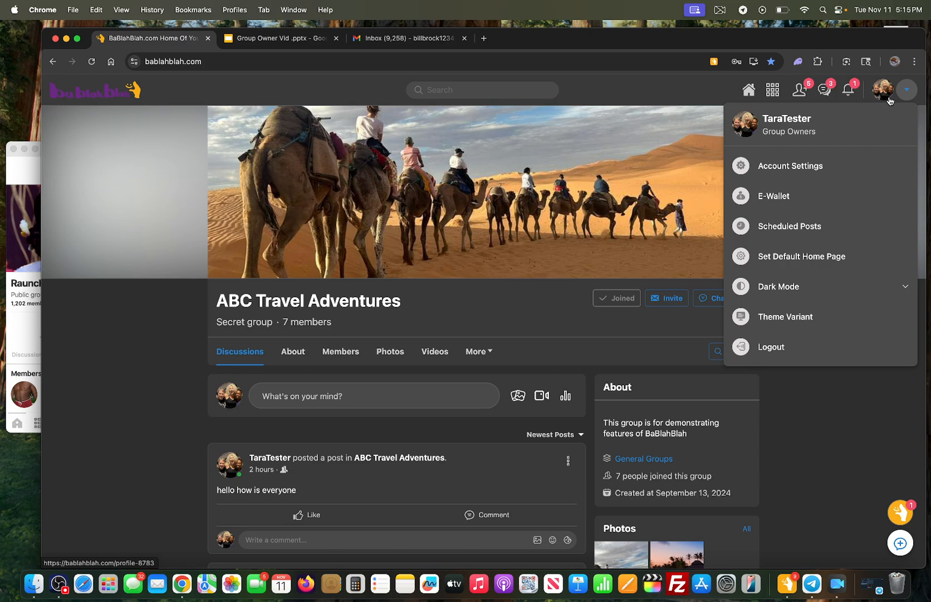
click(853, 264)
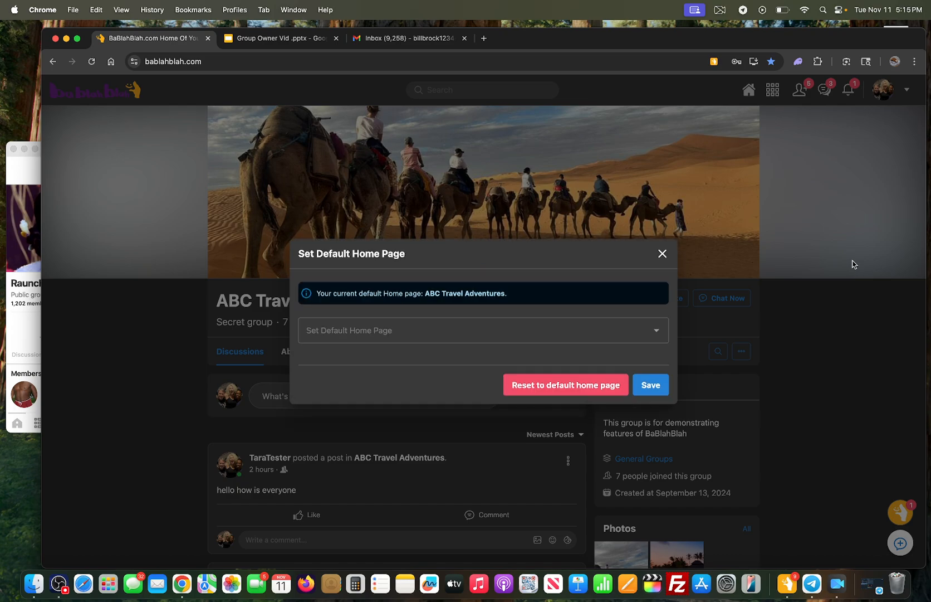
click(444, 334)
text(ba)
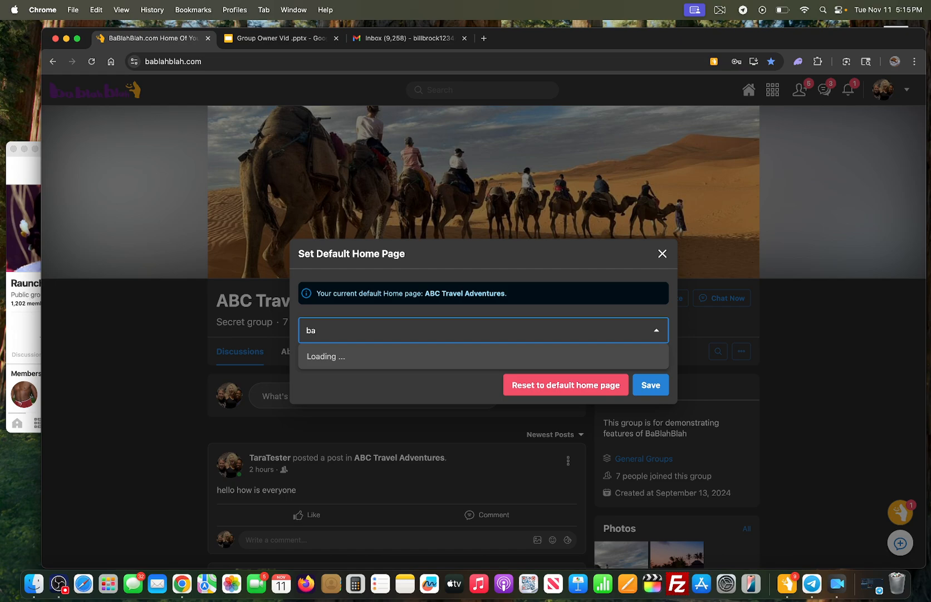
click(428, 361)
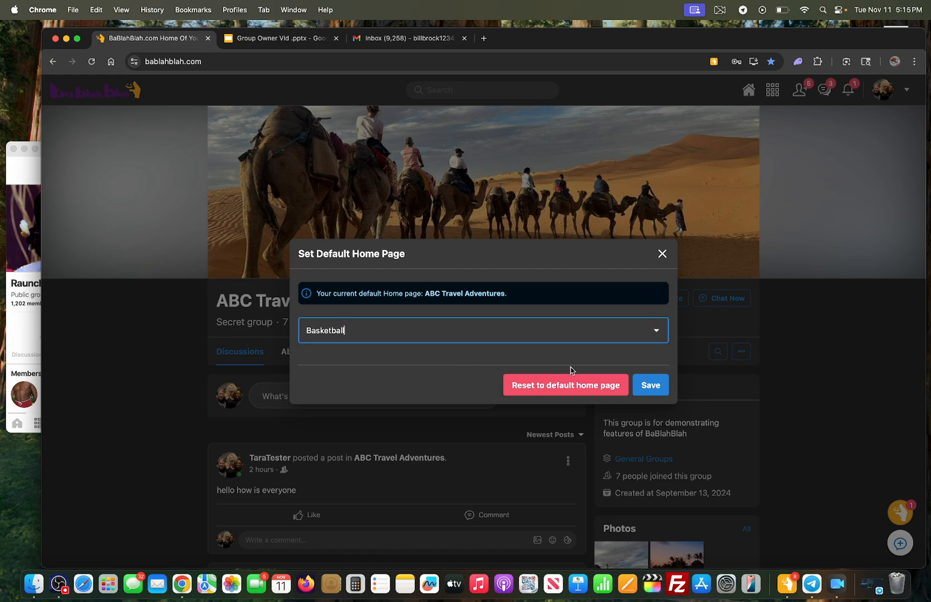
click(649, 389)
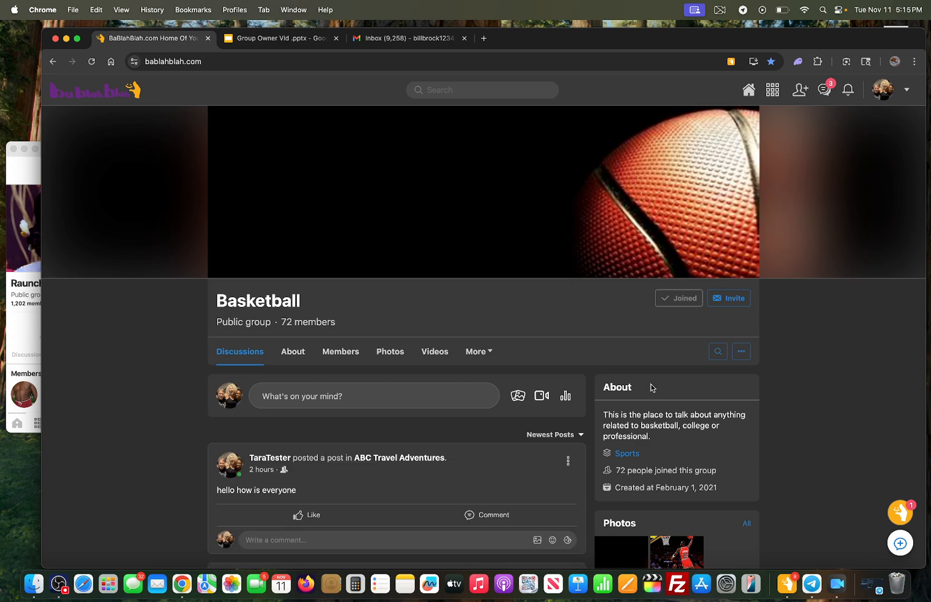
Step: Change the default home page from Basketball back to ABC Travel Adventures and save
click(906, 90)
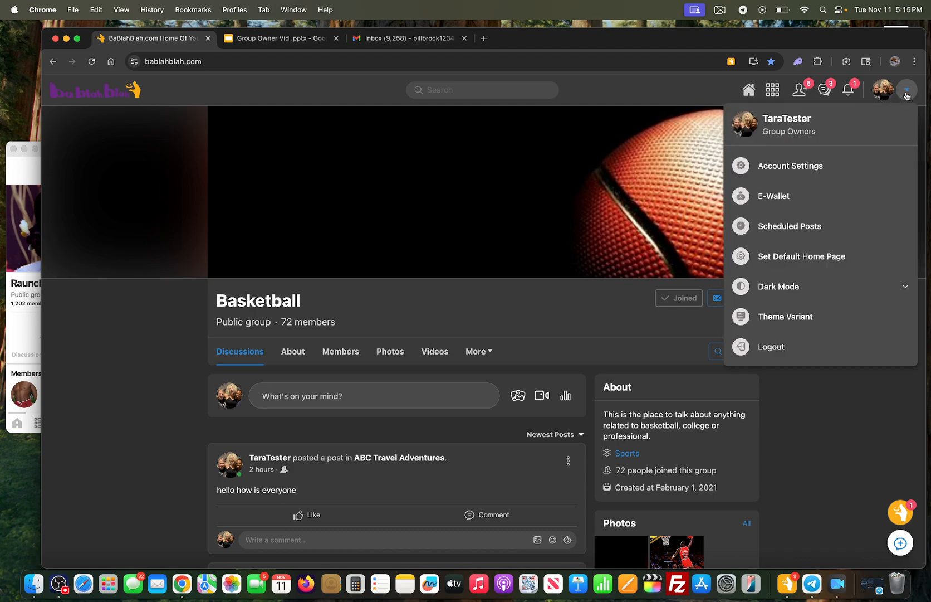
click(812, 258)
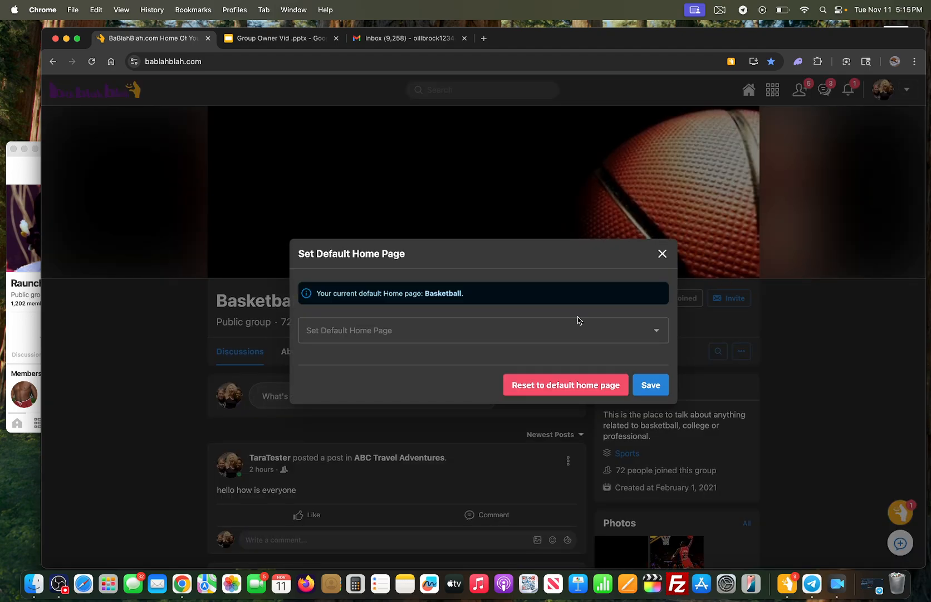
click(498, 330)
text(abc)
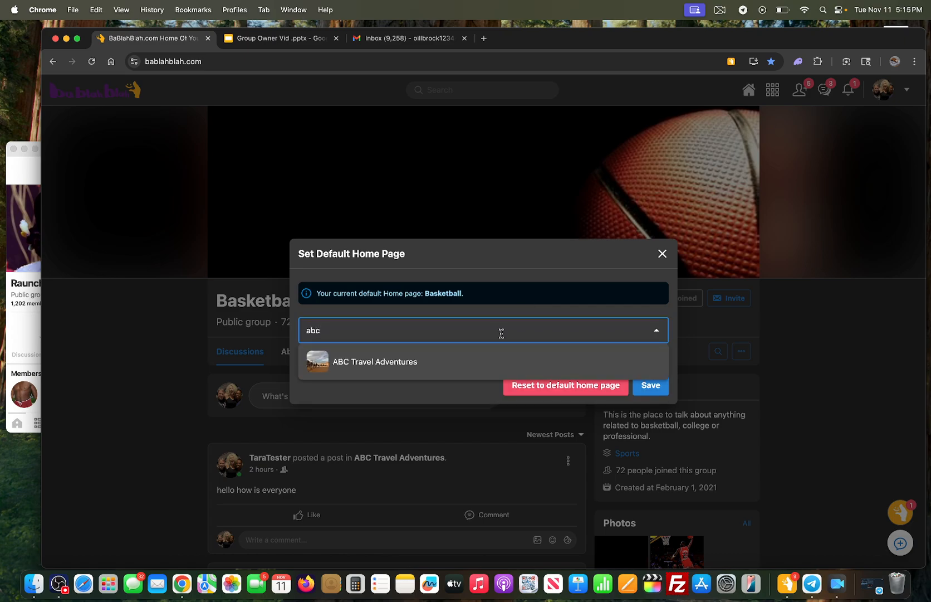
click(480, 360)
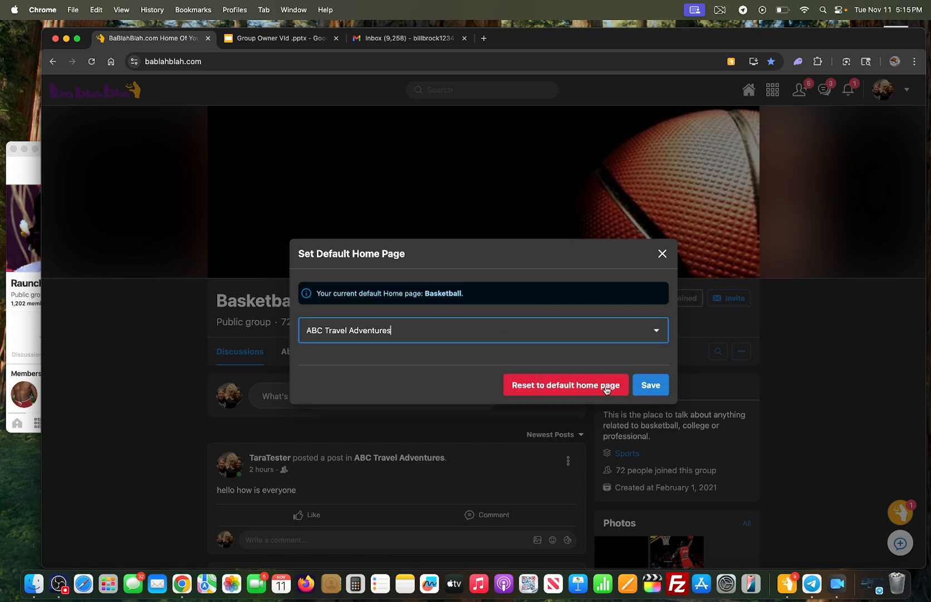
click(650, 385)
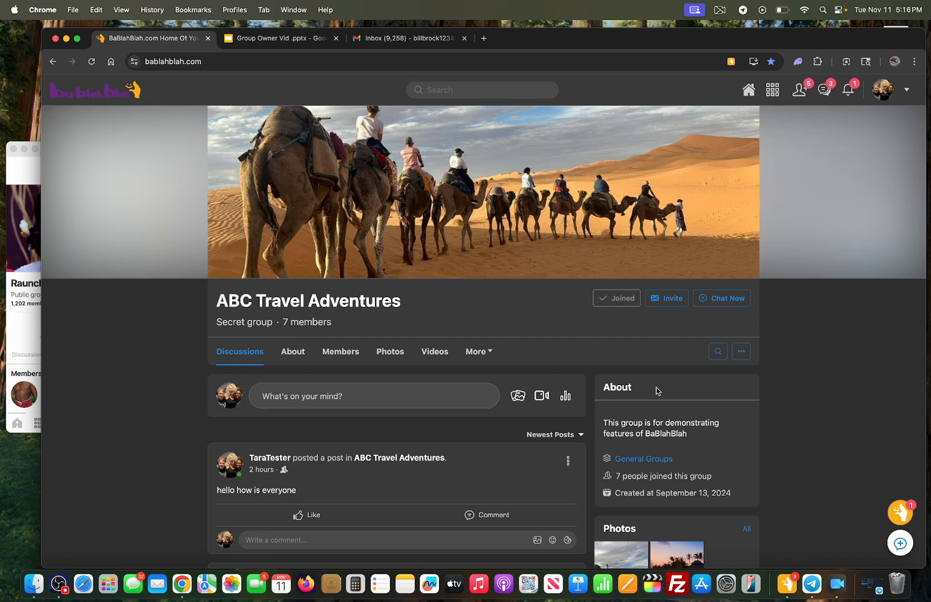
click(908, 91)
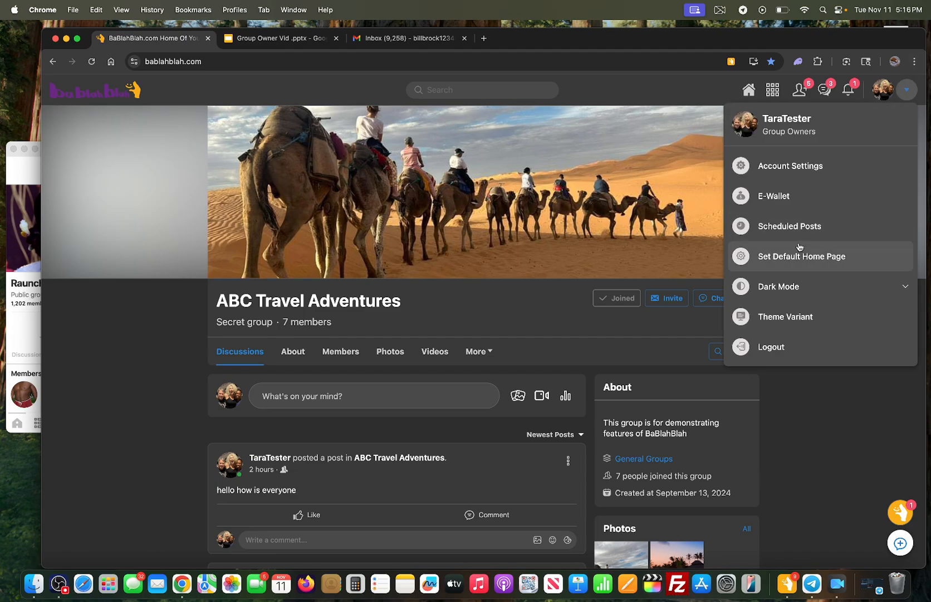
click(784, 347)
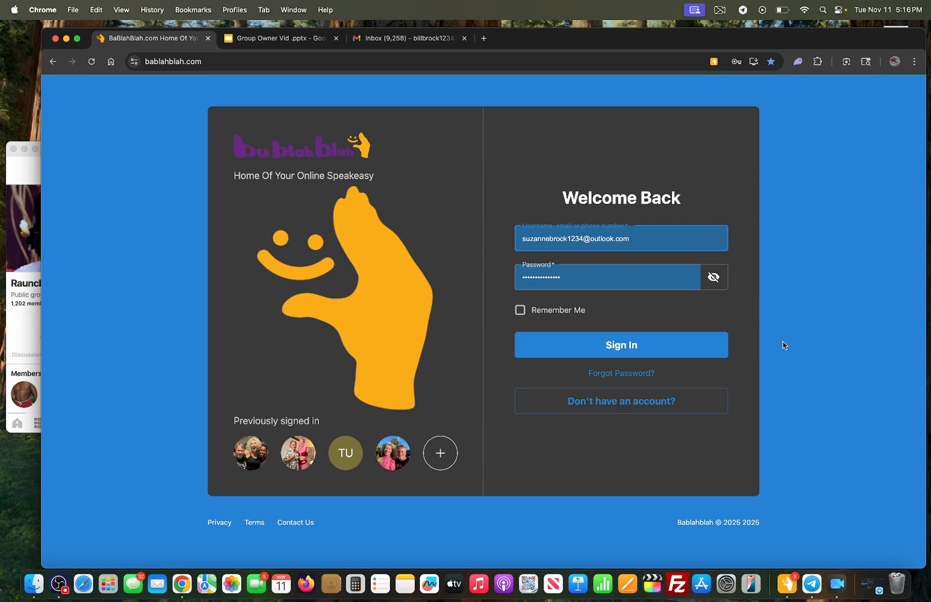
click(655, 232)
key(super+a)
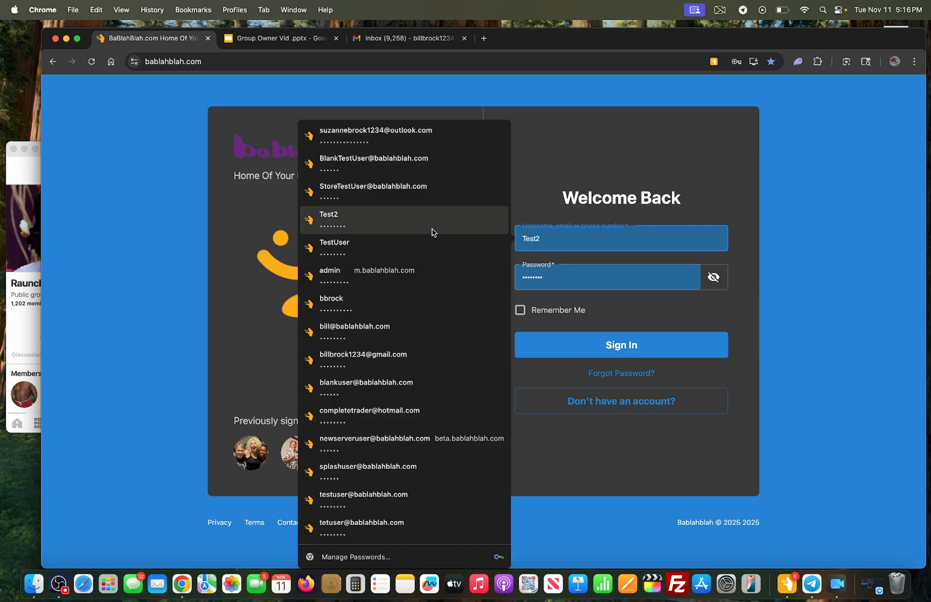
text(test)
key(Down)
key(Down)
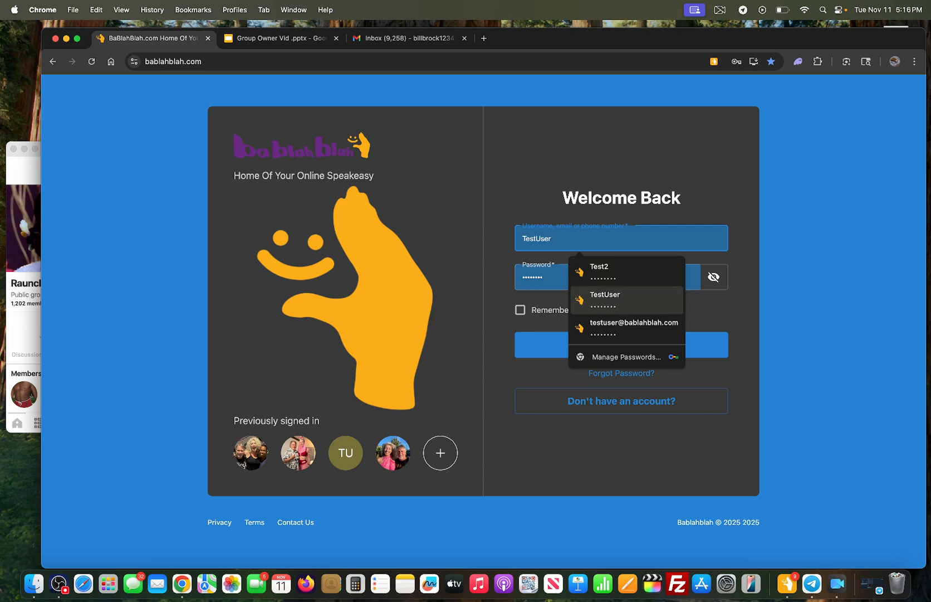
key(Return)
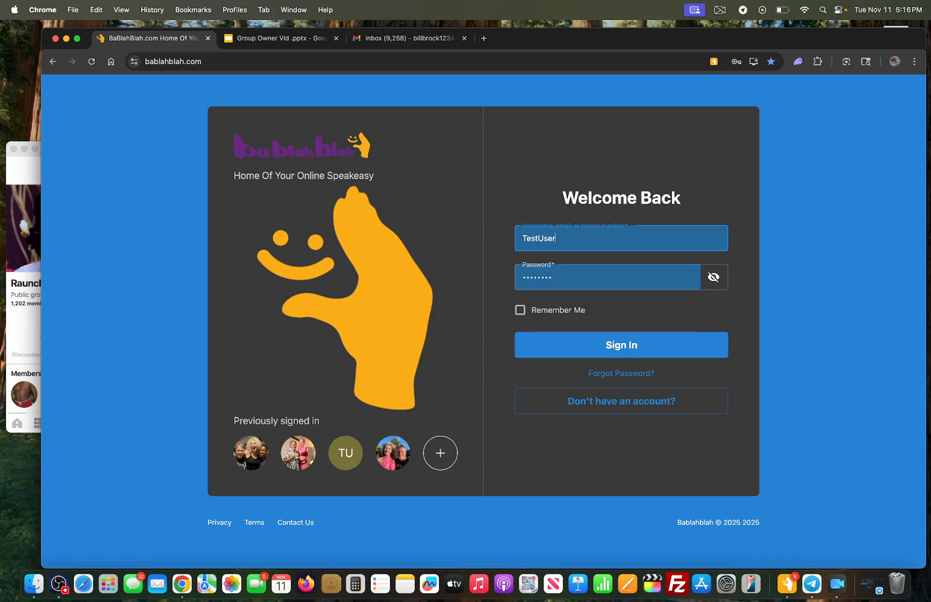
click(610, 346)
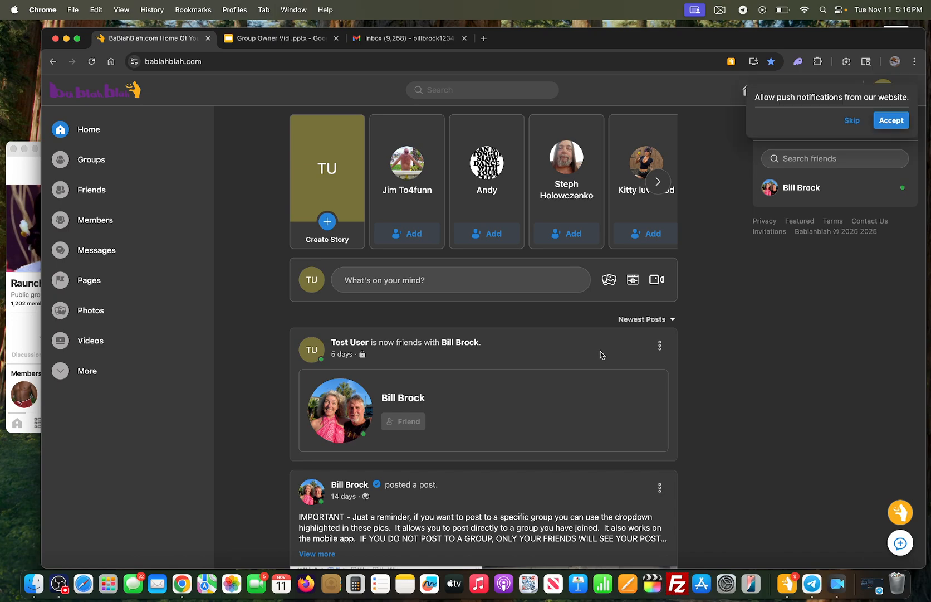
scroll(601, 355, down, 3)
scroll(600, 354, down, 6)
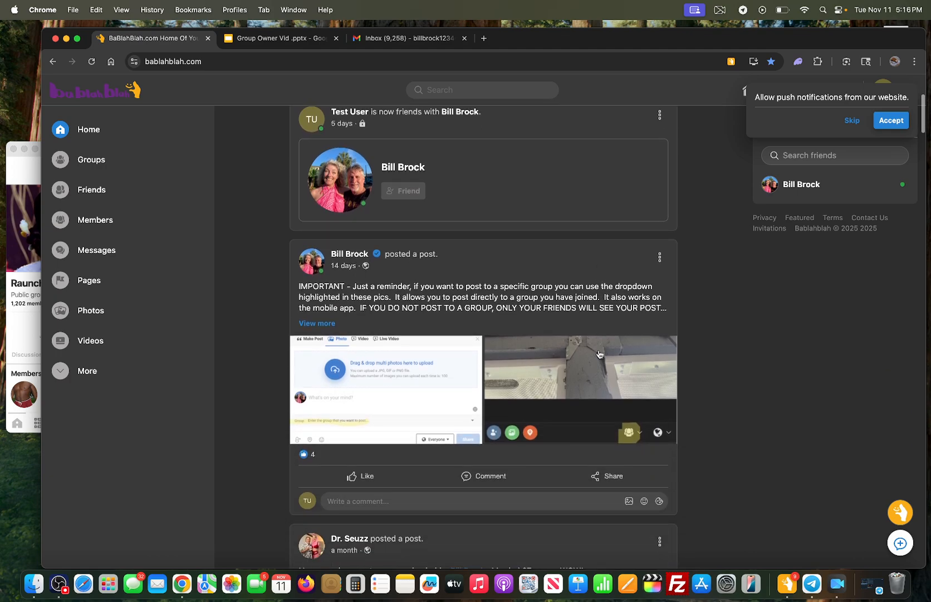
scroll(597, 354, down, 4)
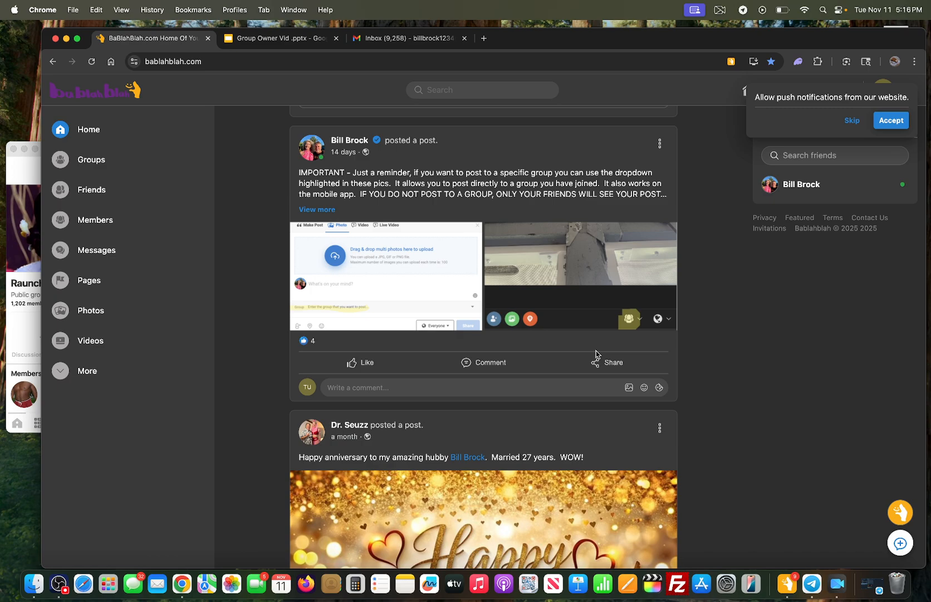
scroll(596, 355, up, 8)
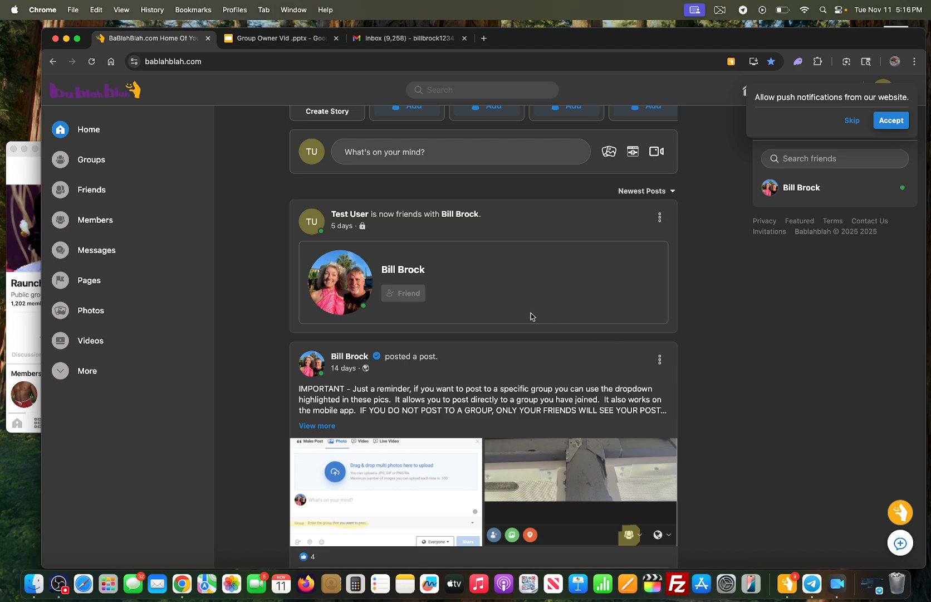
Step: Search groups for 'abc', then 'abc travel', see 'No groups are found', and go back to Groups
click(101, 161)
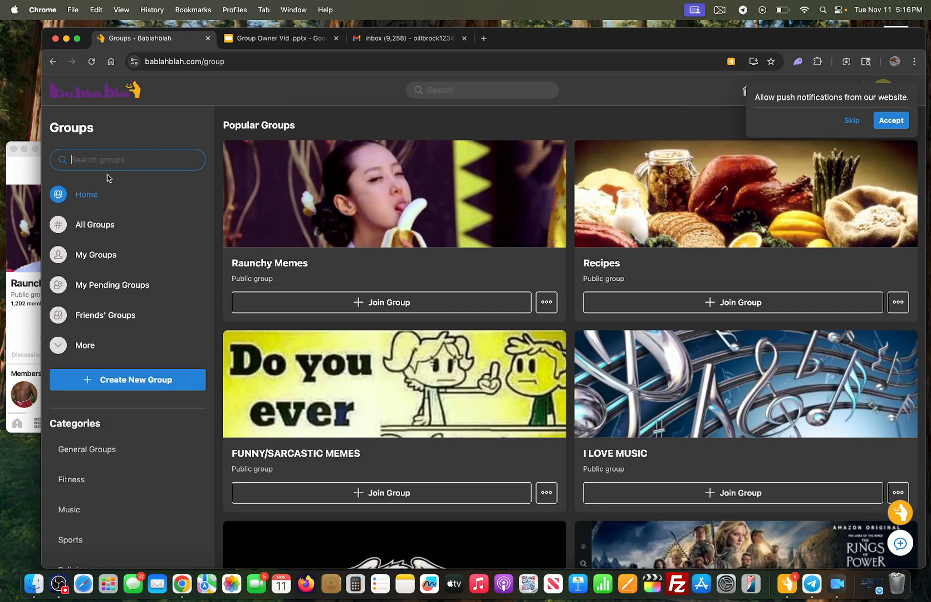
text(abc)
key(Return)
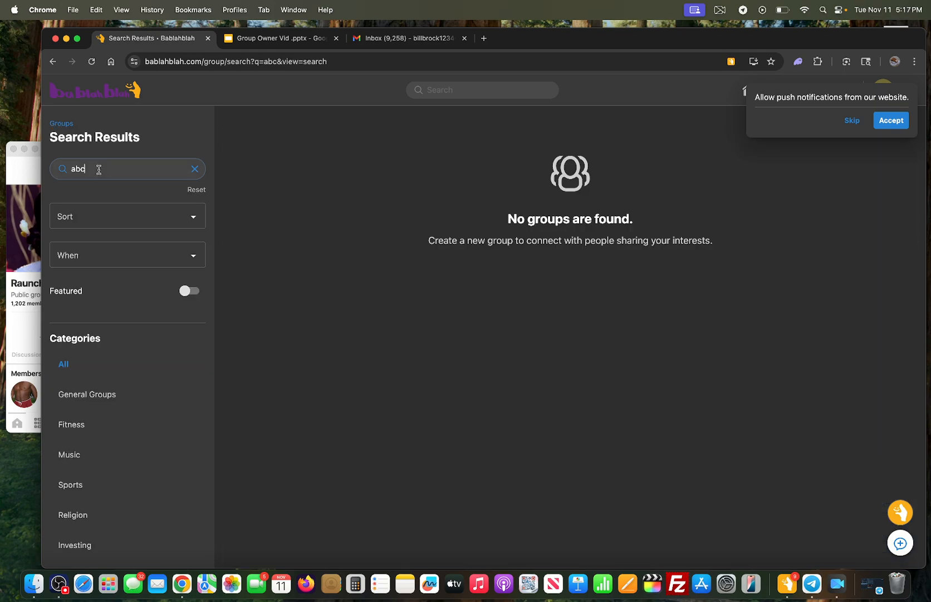
click(97, 170)
text(travel)
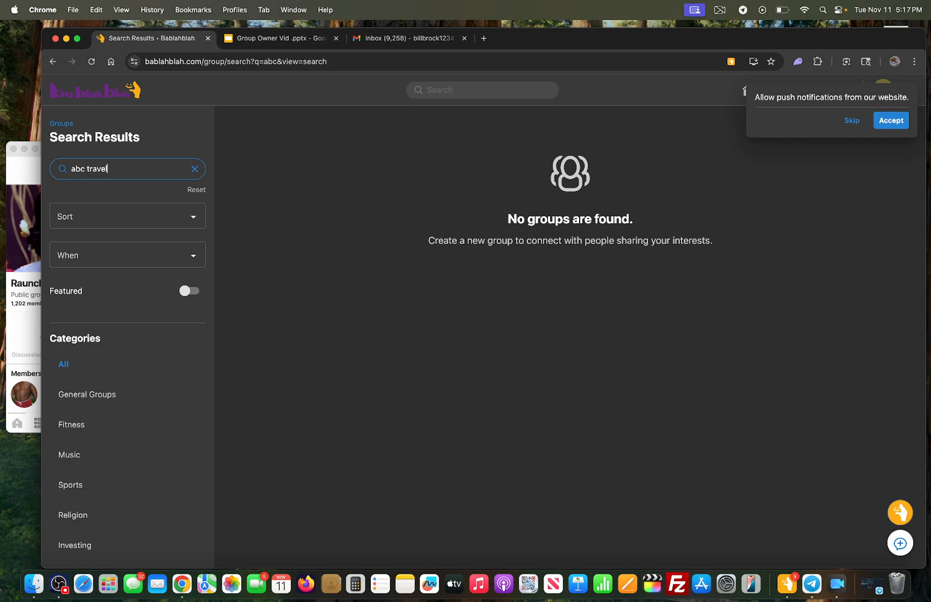
key(Return)
click(52, 61)
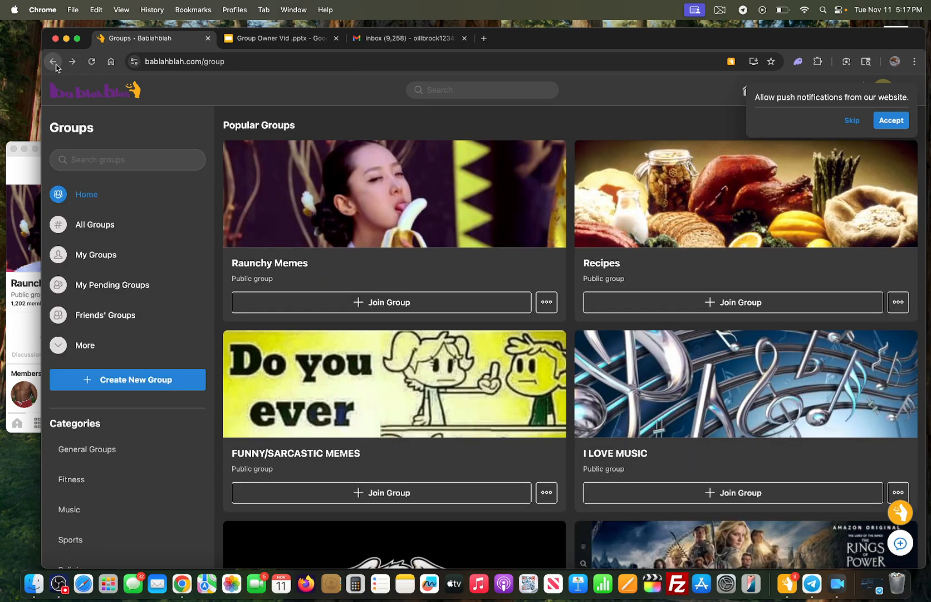
Step: Go back from the Groups page to the bablahblah.com home feed
click(53, 61)
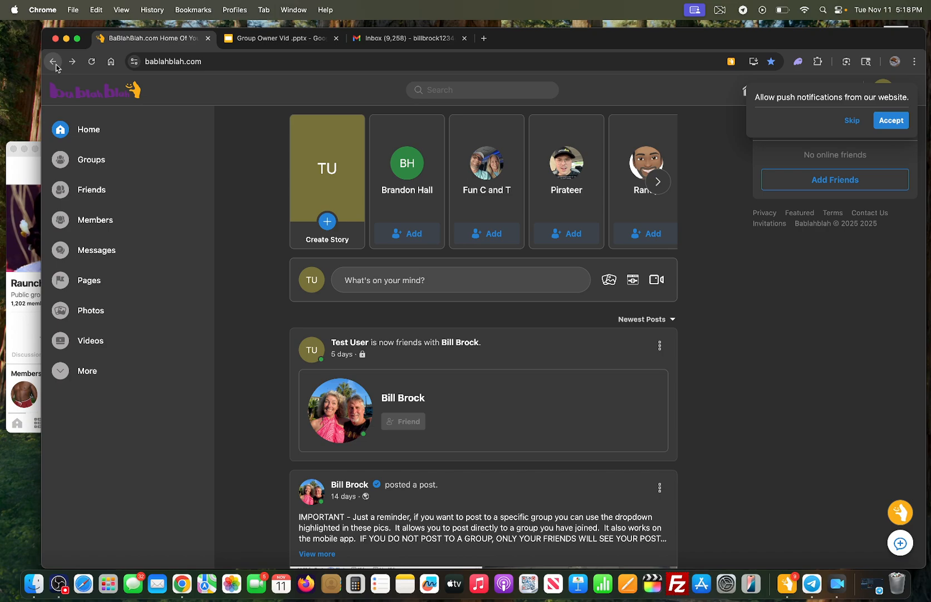
click(245, 38)
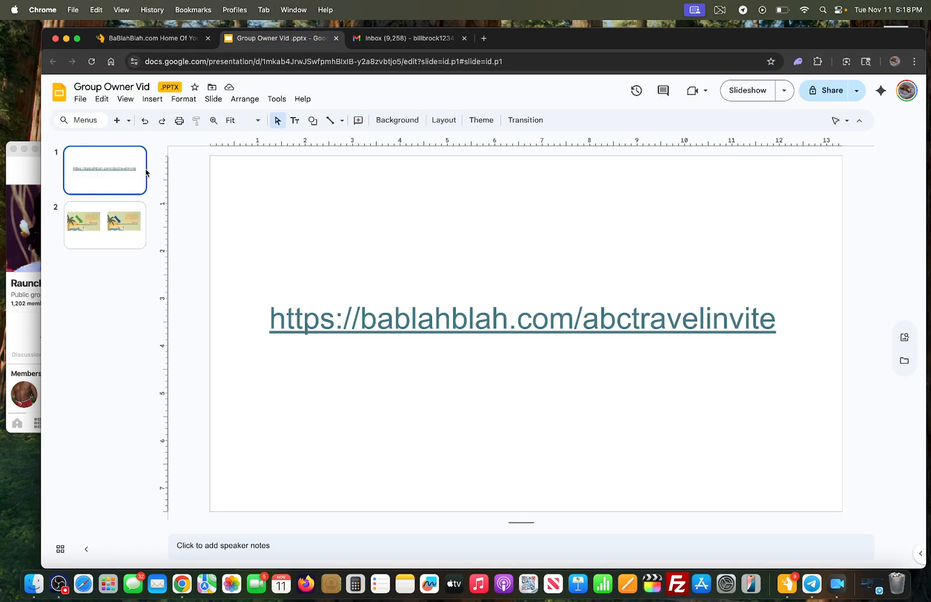
click(126, 221)
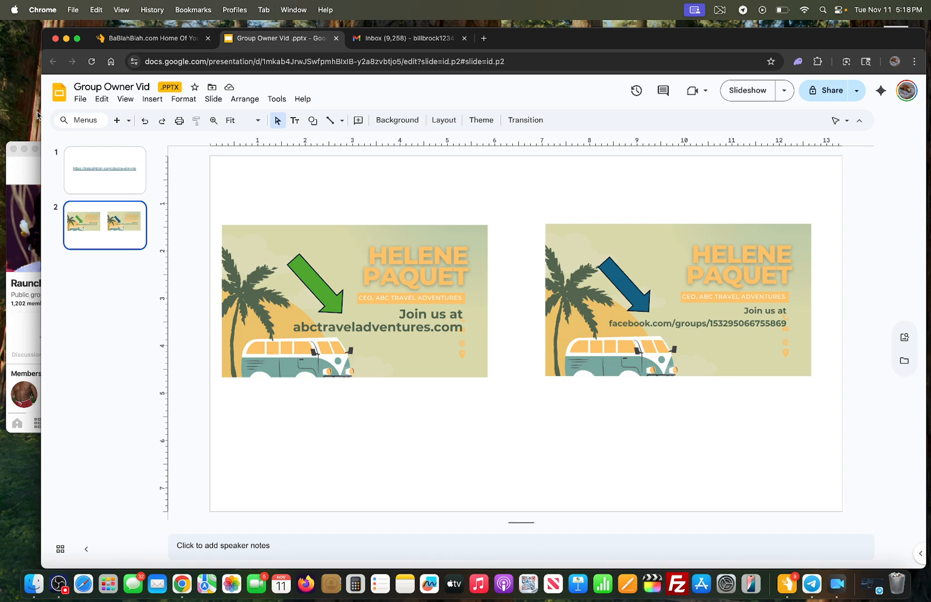
click(139, 40)
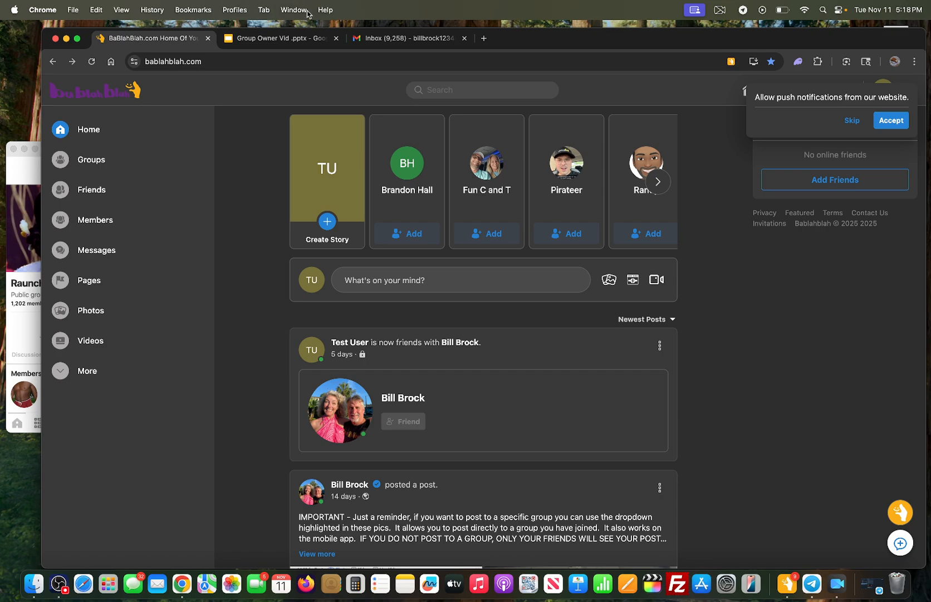
Step: Skip the notification prompt and log out of the test account
click(892, 120)
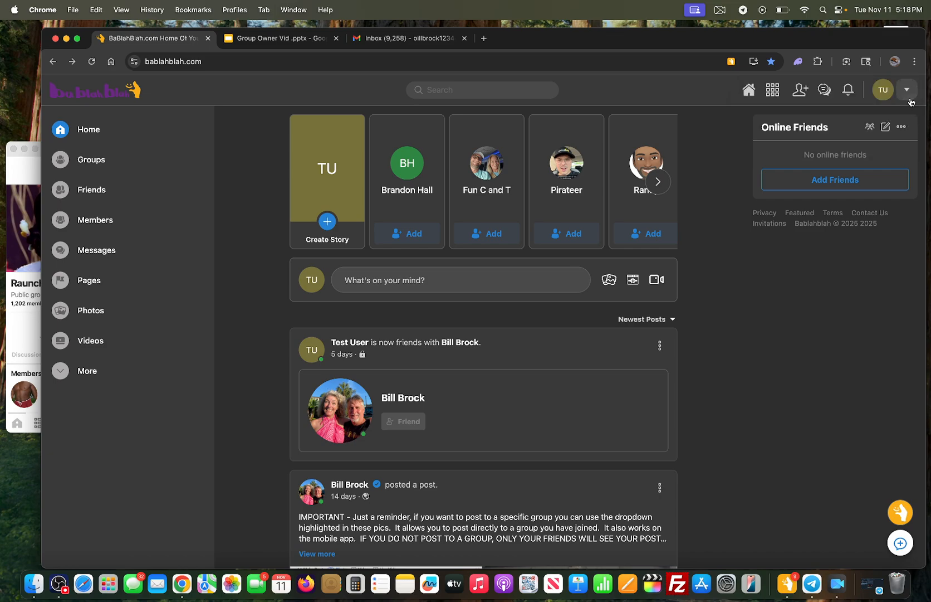
click(907, 89)
click(828, 348)
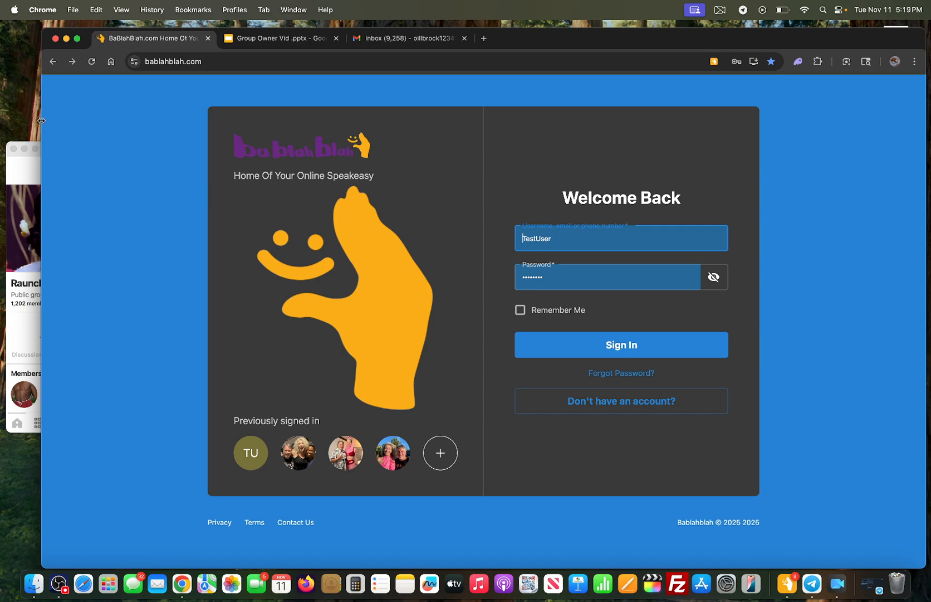
Step: Narrow the browser to reveal the desktop app, then sign in with the owner's saved login
drag(41, 121, 179, 150)
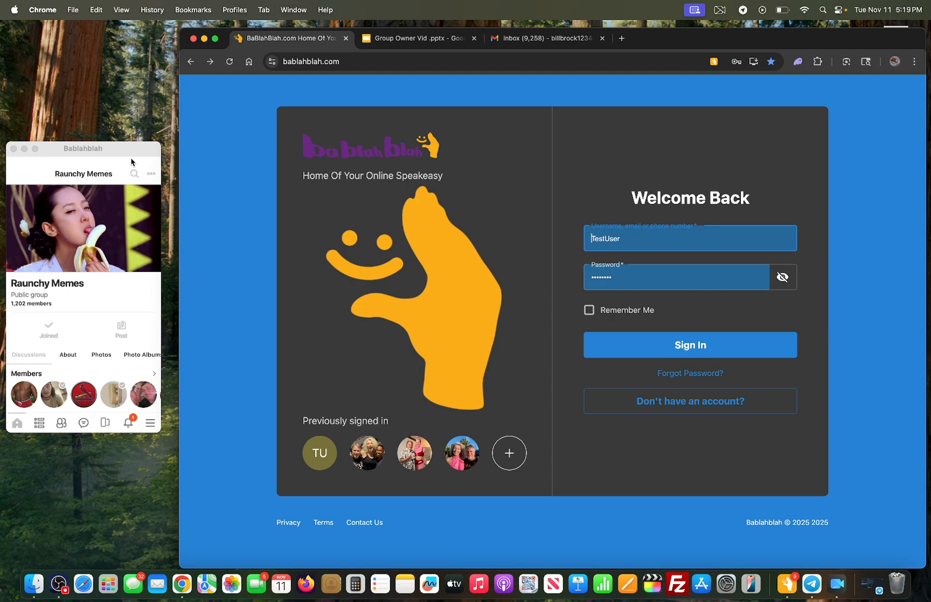
click(661, 235)
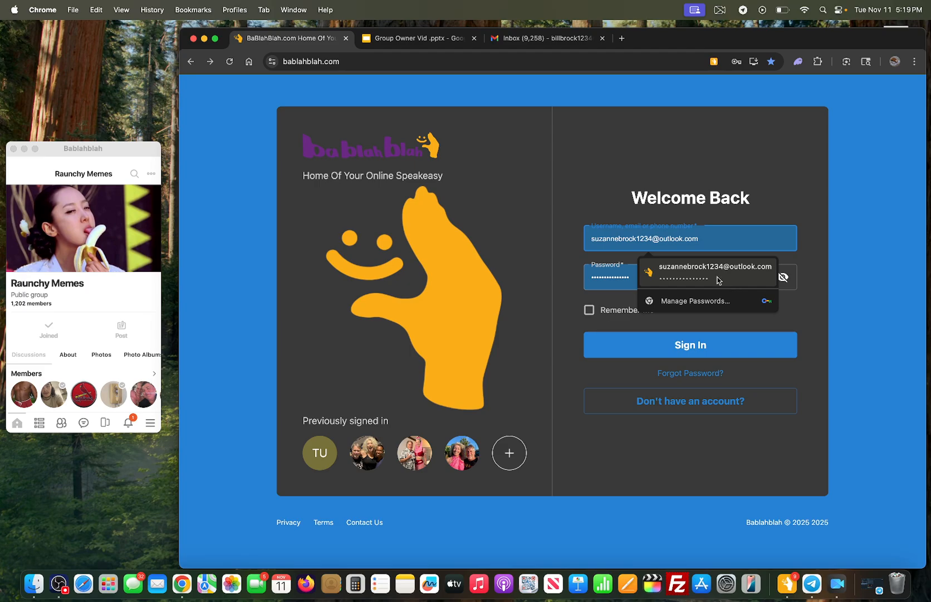
click(705, 272)
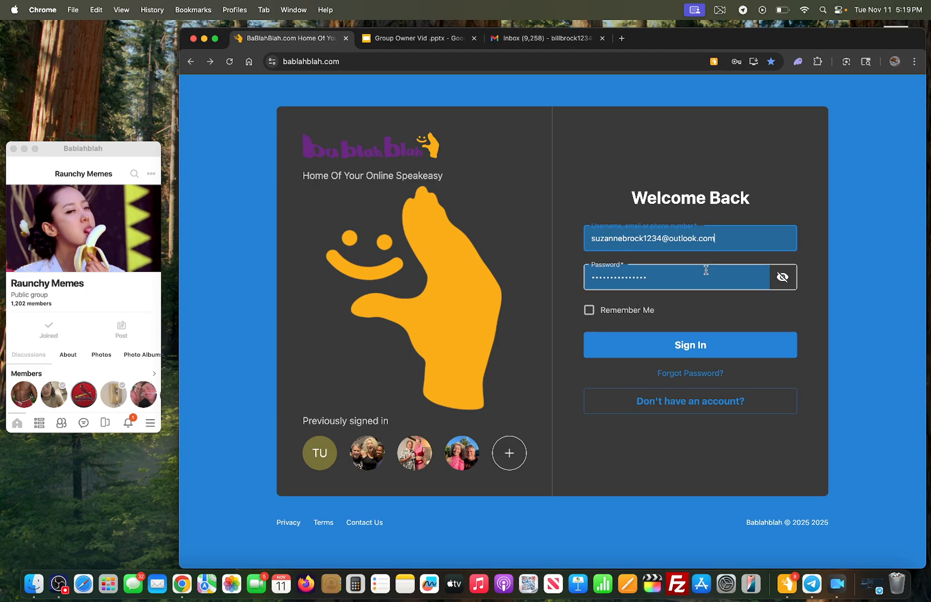
click(705, 345)
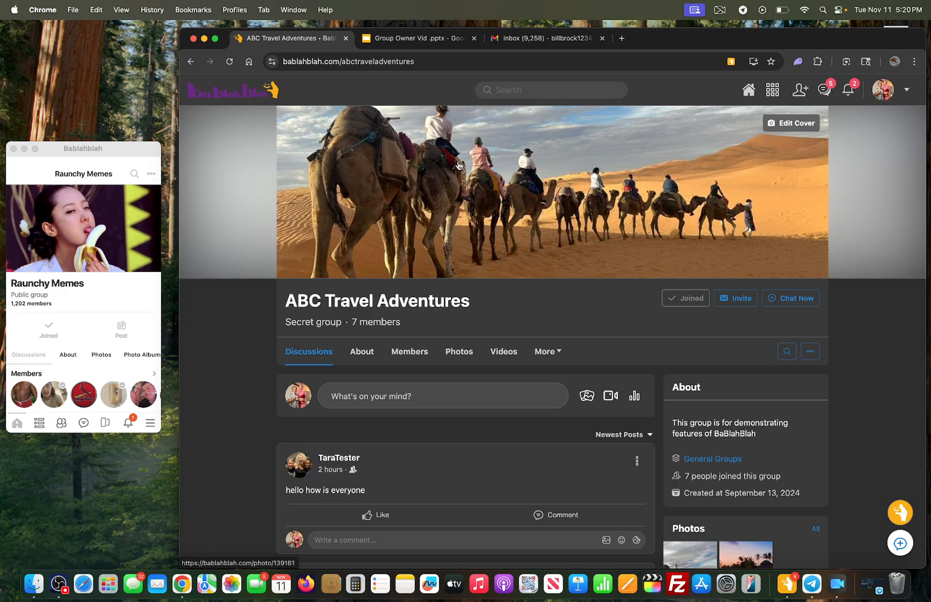
click(786, 303)
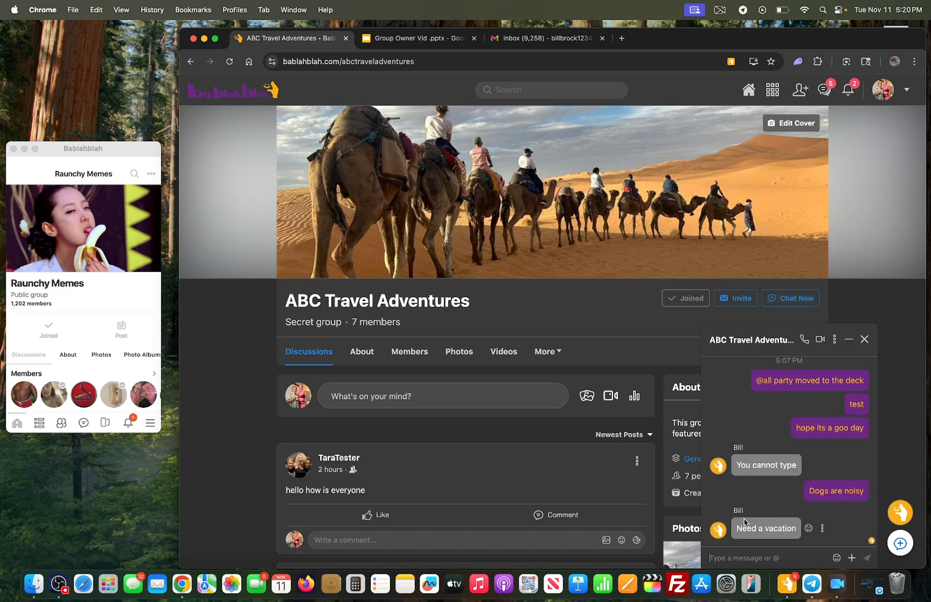
click(735, 555)
text(@)
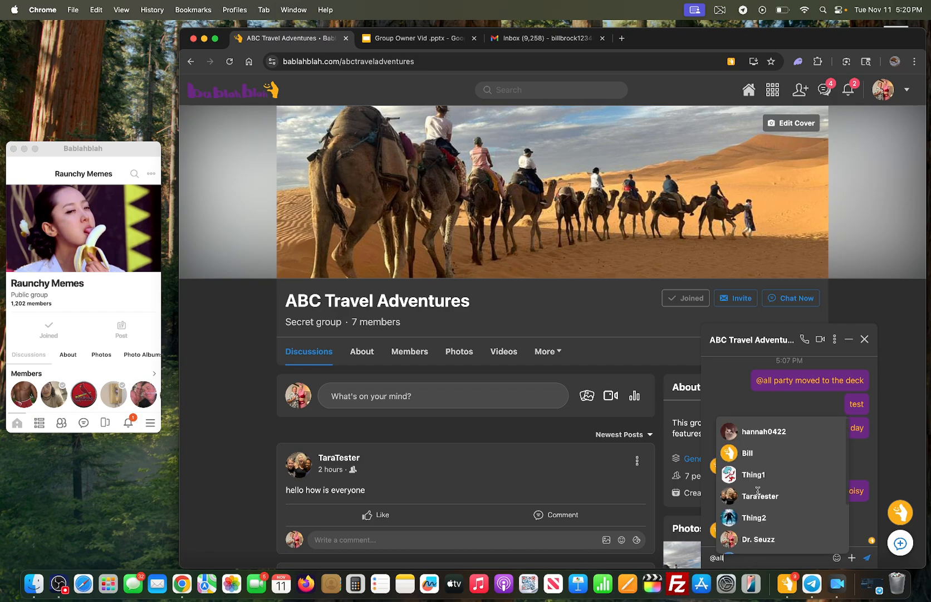
text(all)
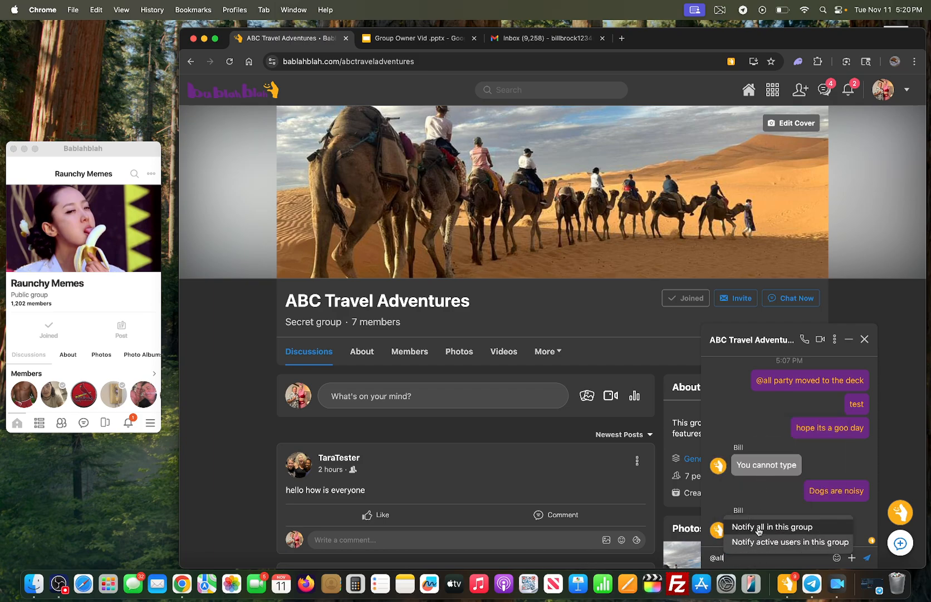
click(759, 528)
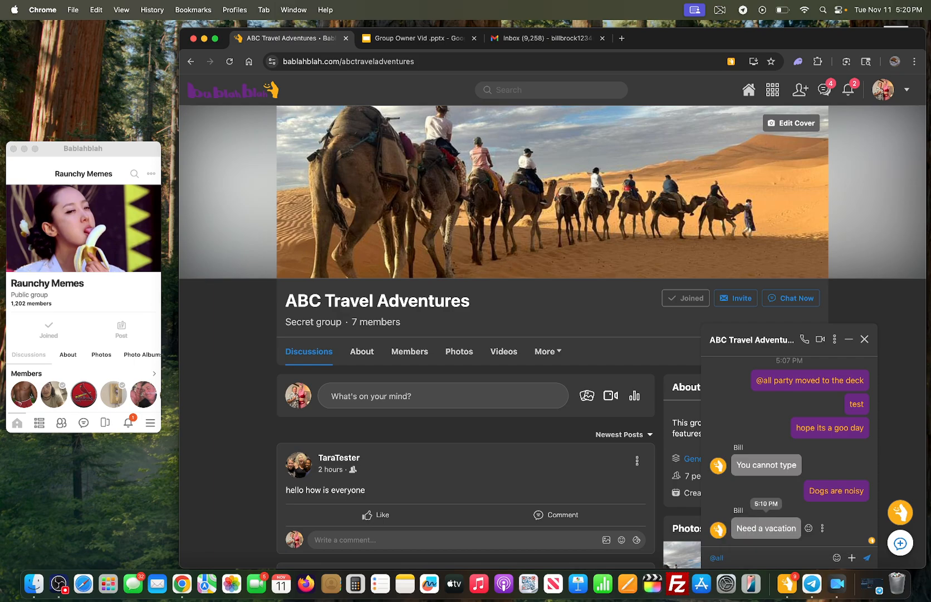
text(party moved to salon A)
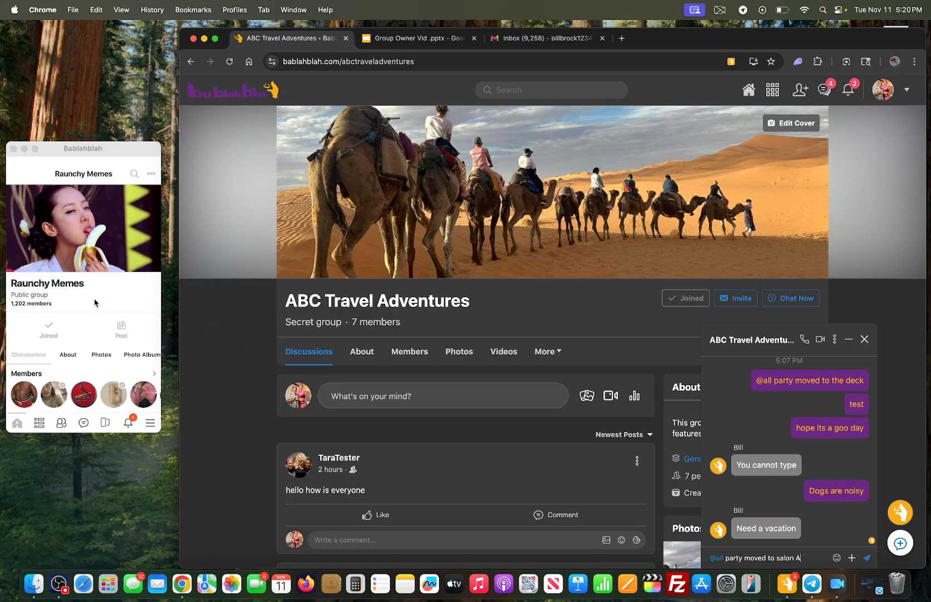
click(866, 560)
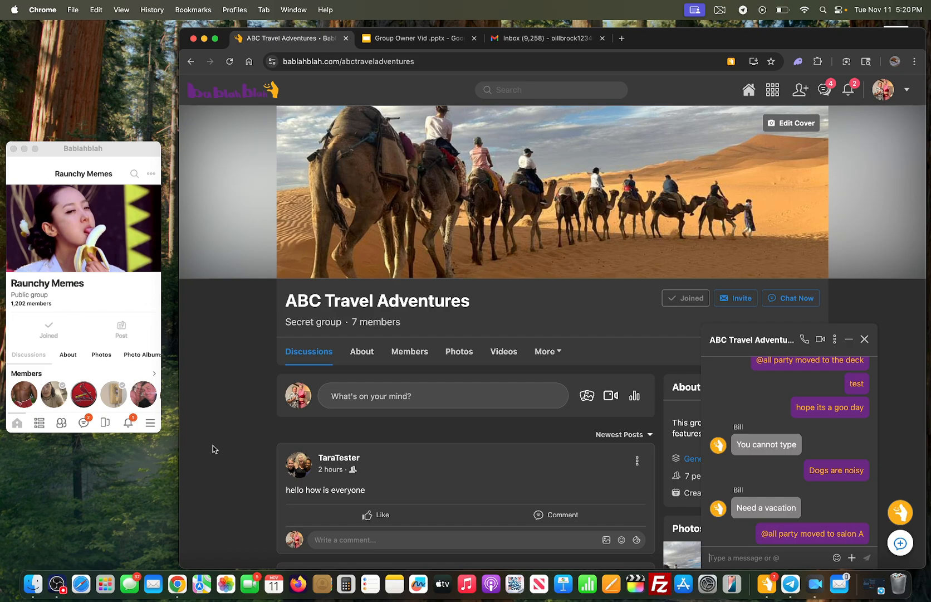
Step: In the desktop app's ABC Travel Adventures conversation, reply 'great' to the salon A message
click(86, 425)
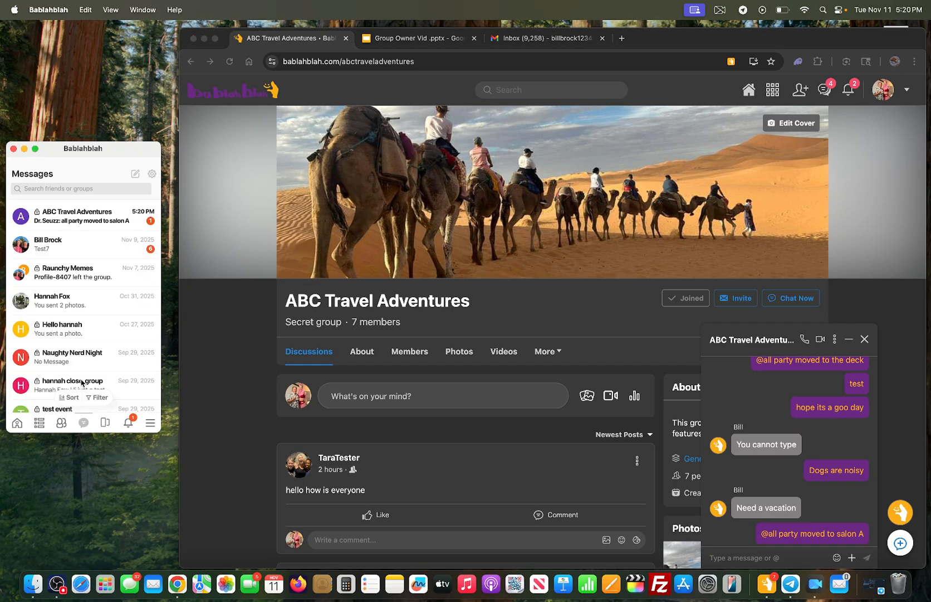
click(77, 218)
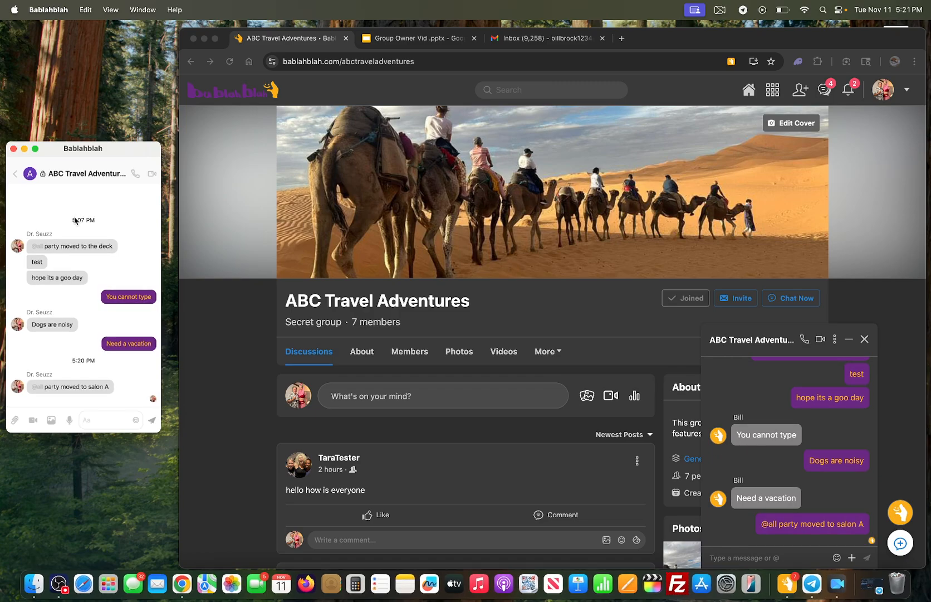
click(109, 420)
text(great)
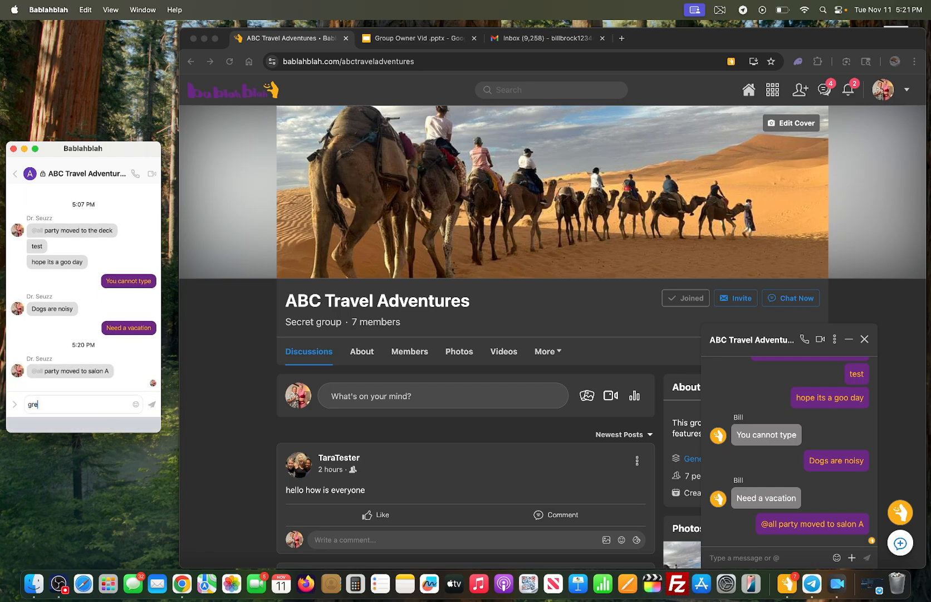
click(151, 406)
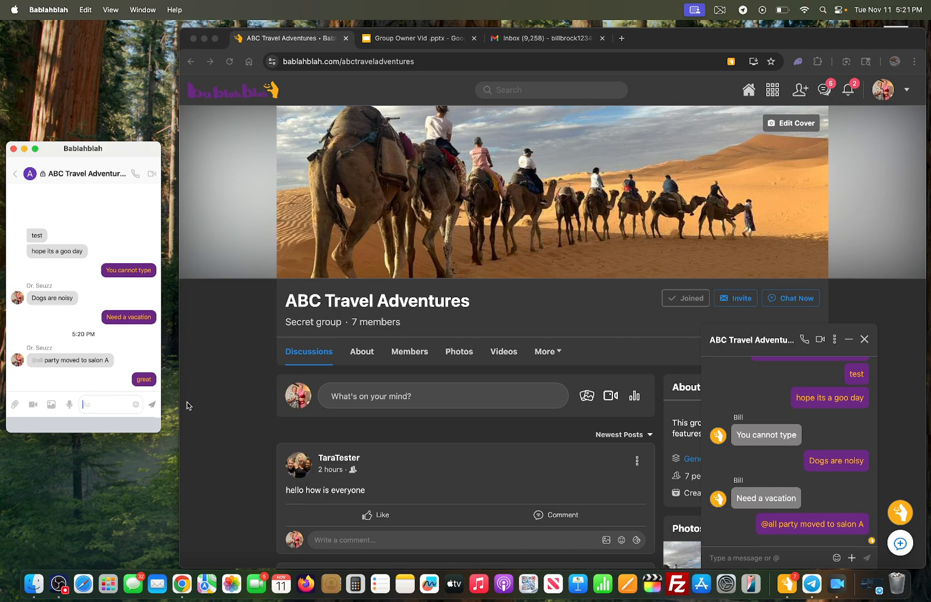
click(778, 563)
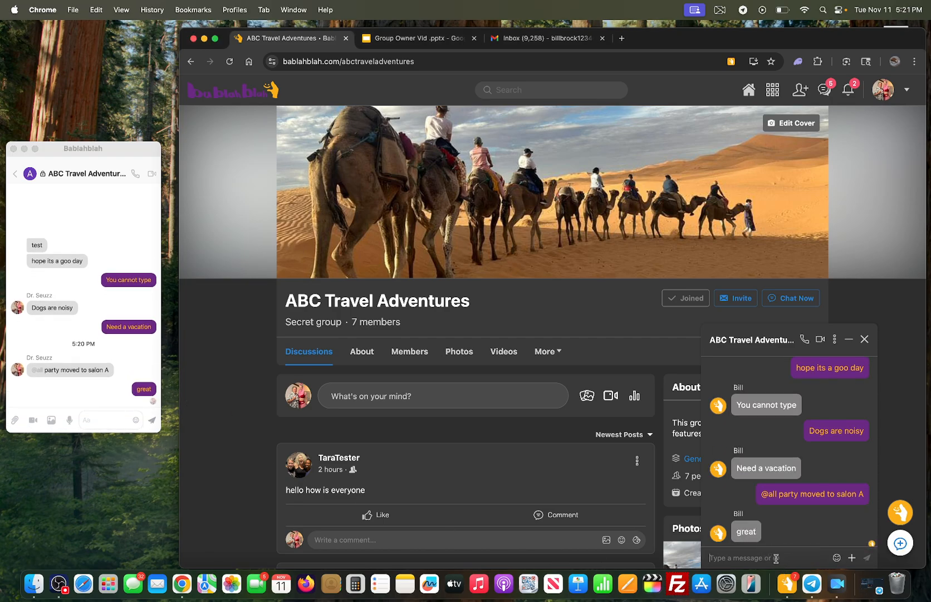
Step: Send 'see you there' in the ABC Travel Adventures web chat and confirm it in the desktop app
text(see you t)
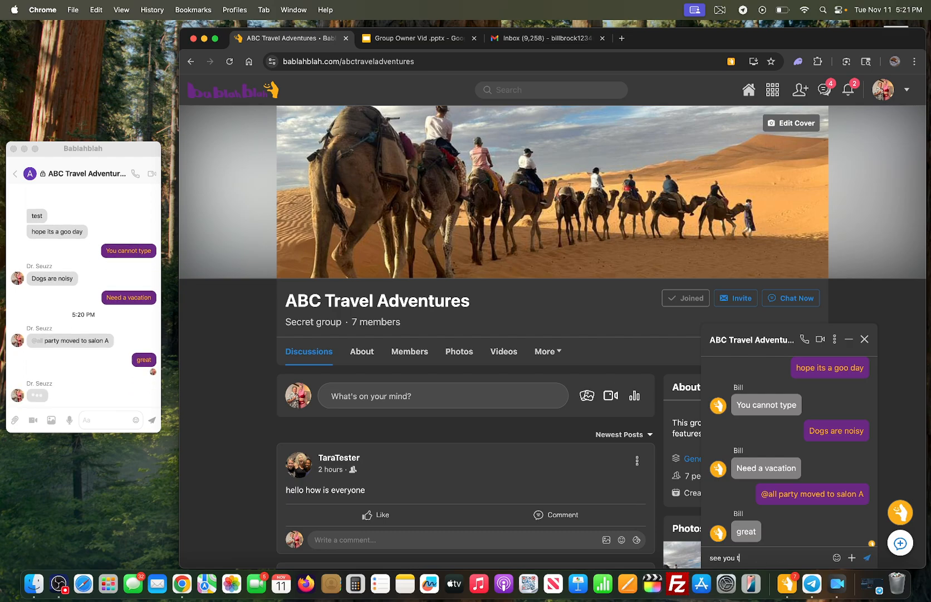
text(here)
click(868, 558)
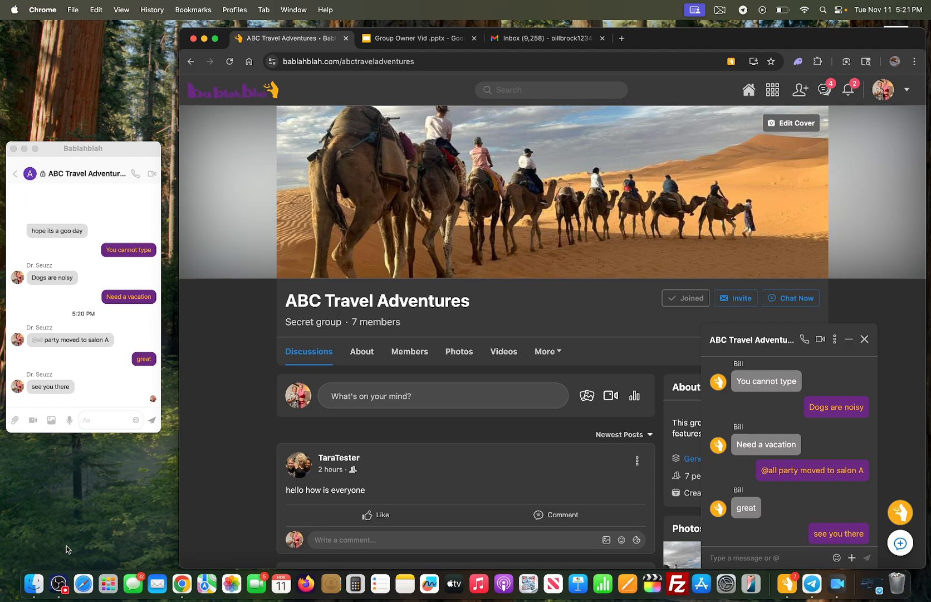
click(60, 577)
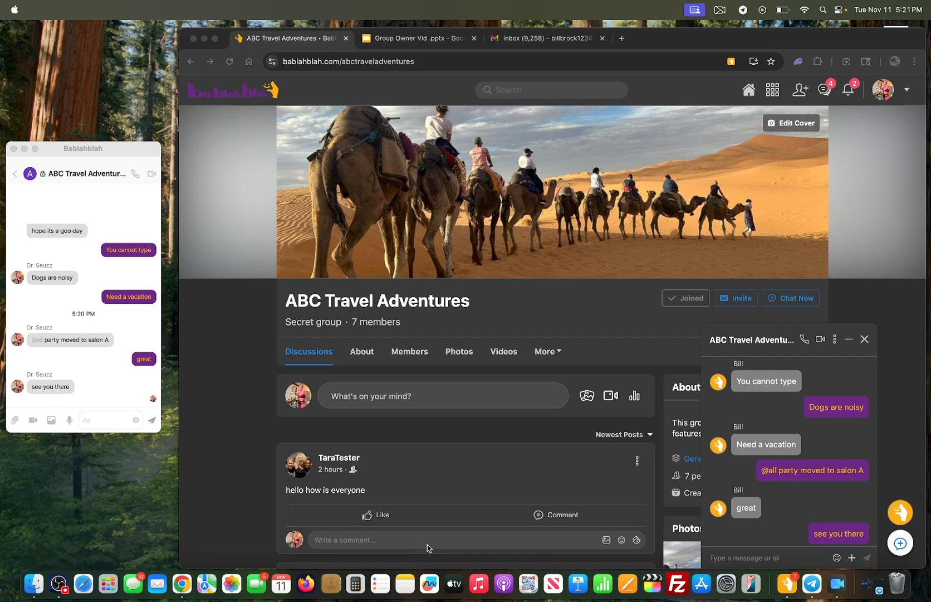